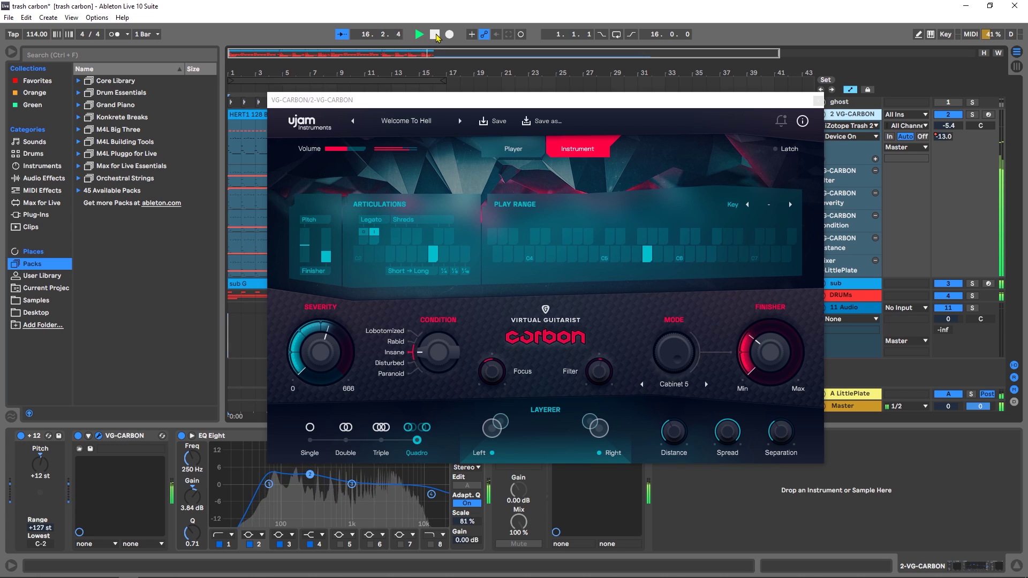
Step: Stop playback and browse the phrase style list in VG-CARBON's Player mode without choosing another style
left_click(435, 34)
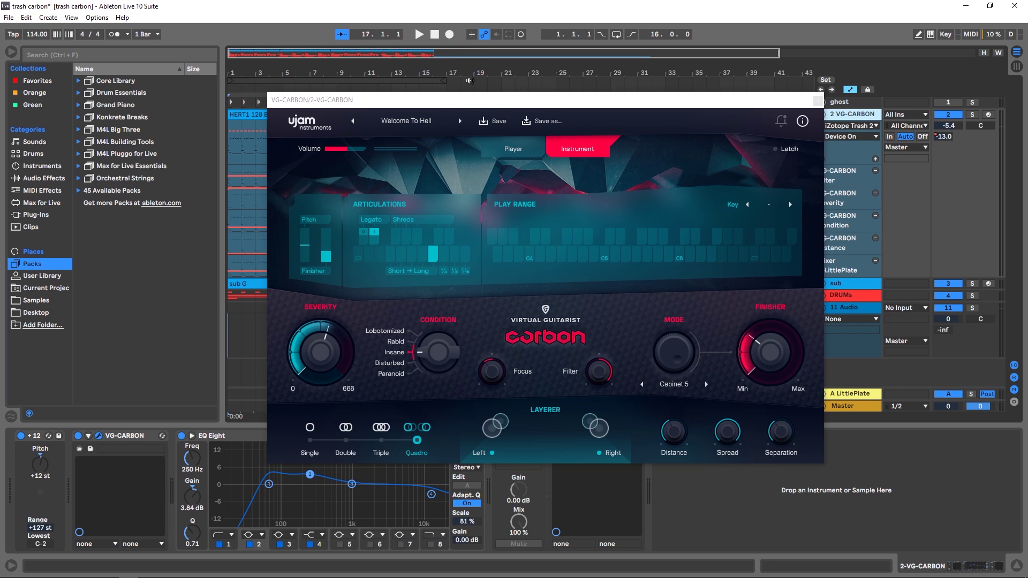
left_click_drag(465, 107, 488, 134)
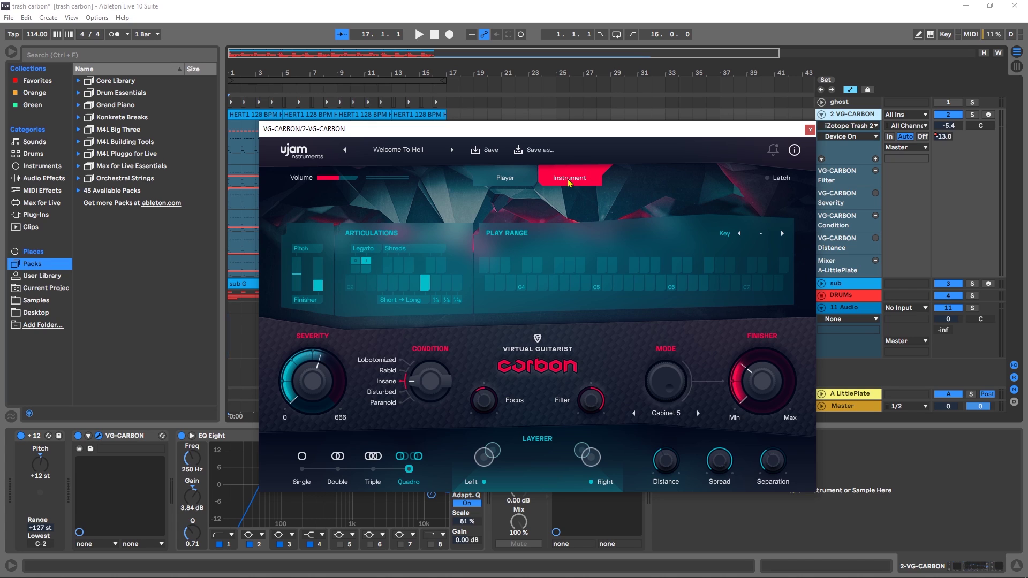
left_click(504, 180)
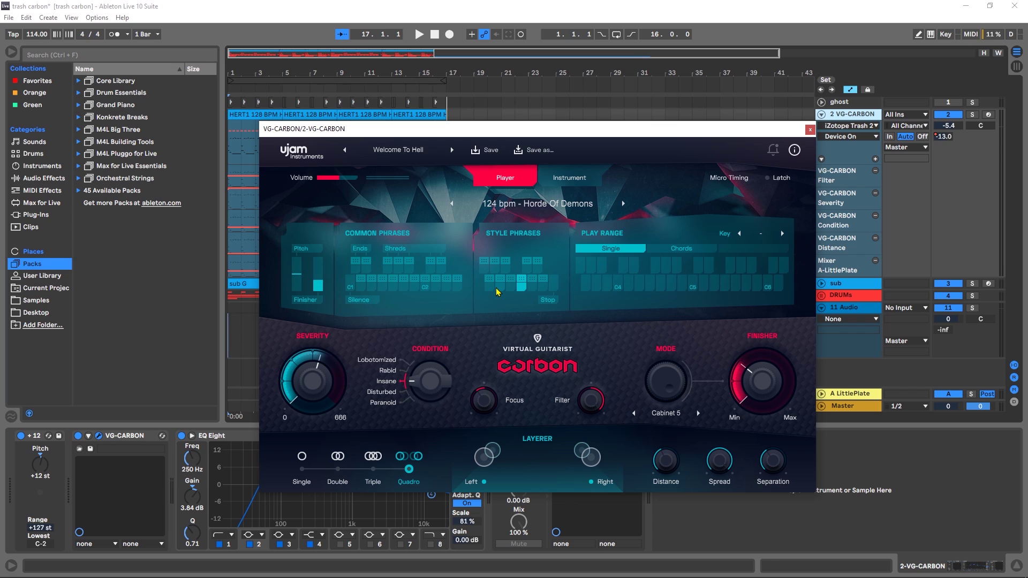
left_click(537, 203)
scroll(544, 268, "up", 4)
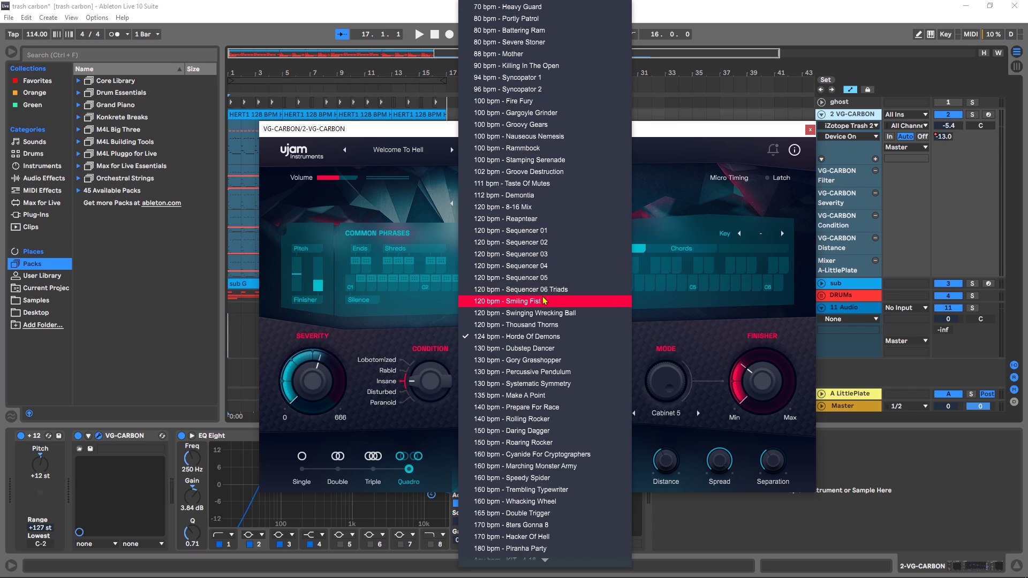
scroll(540, 361, "down", 1)
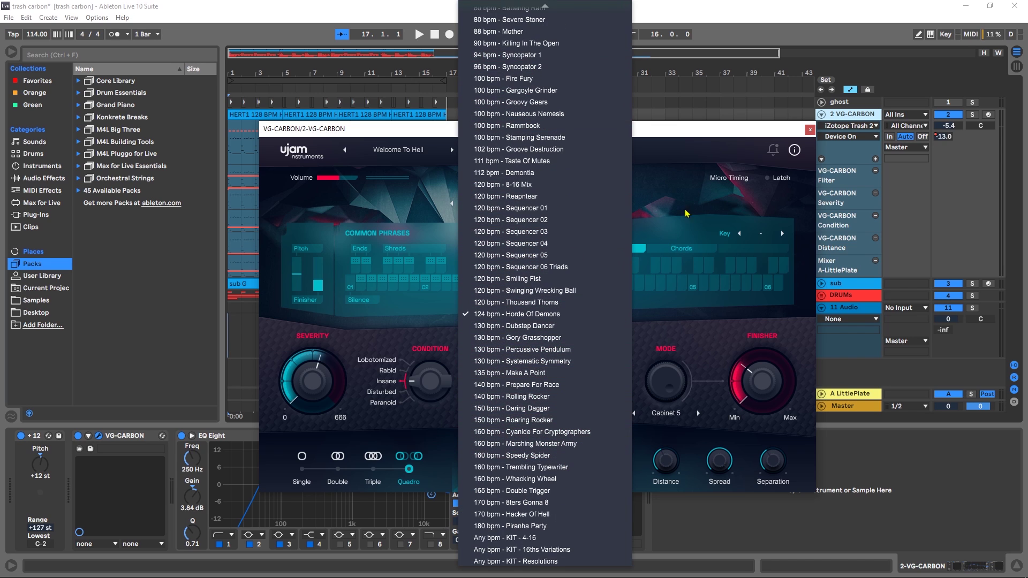
left_click(454, 189)
Step: Browse VG-CARBON's factory presets, including the Hard Rock category, and return the plugin to Instrument mode
left_click(380, 151)
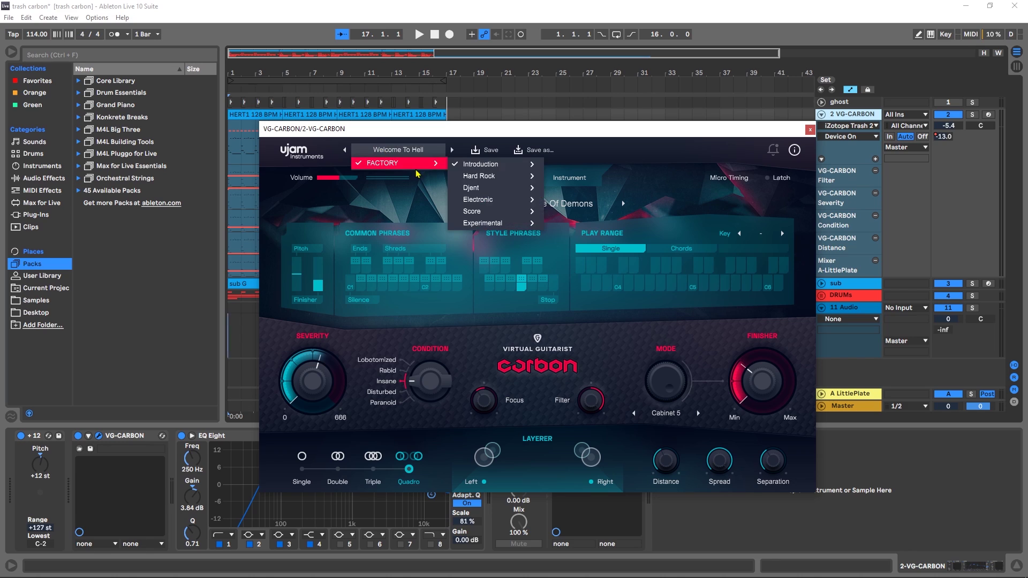
mouse_move(514, 170)
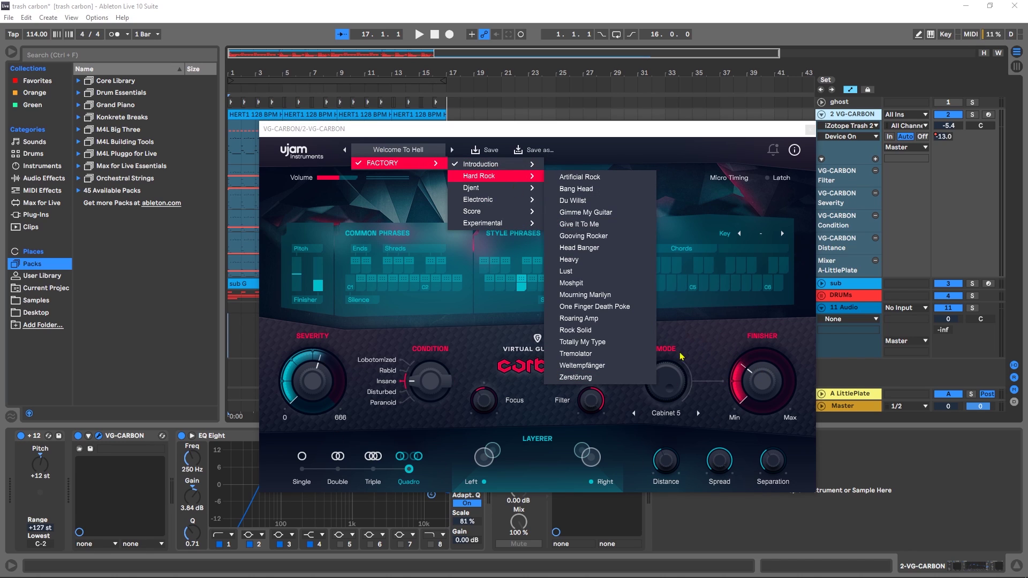
left_click(709, 332)
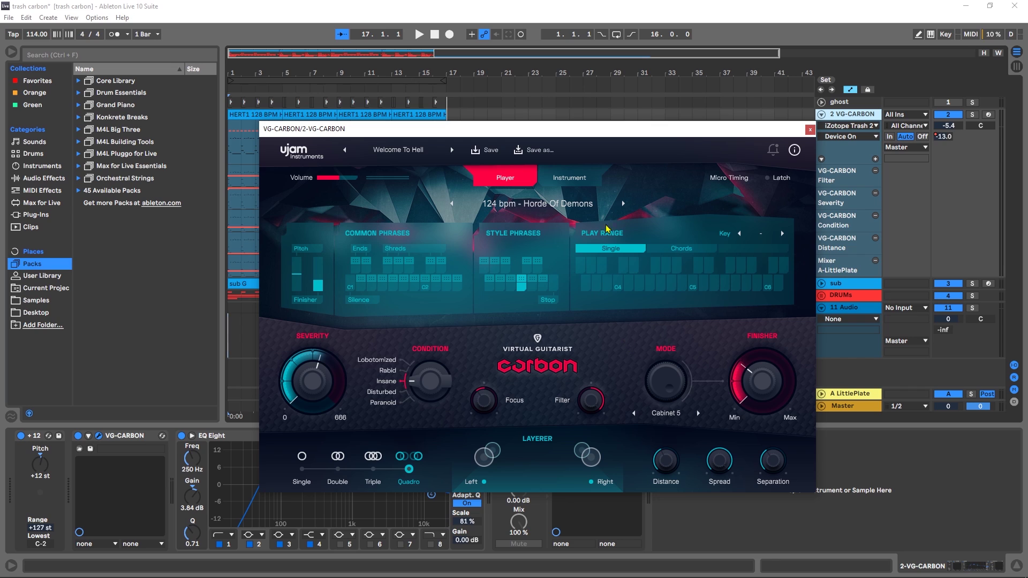
left_click(572, 179)
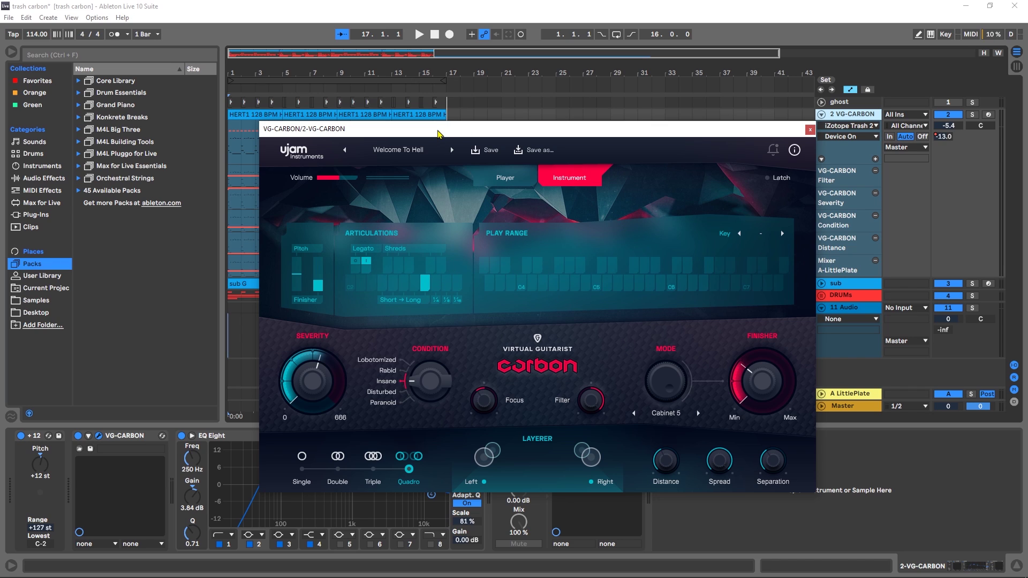
Step: Move the plugin window off the clips, then solo the 2 VG-CARBON track and audition it from bar 1 to about bar 9
left_click_drag(438, 130, 658, 93)
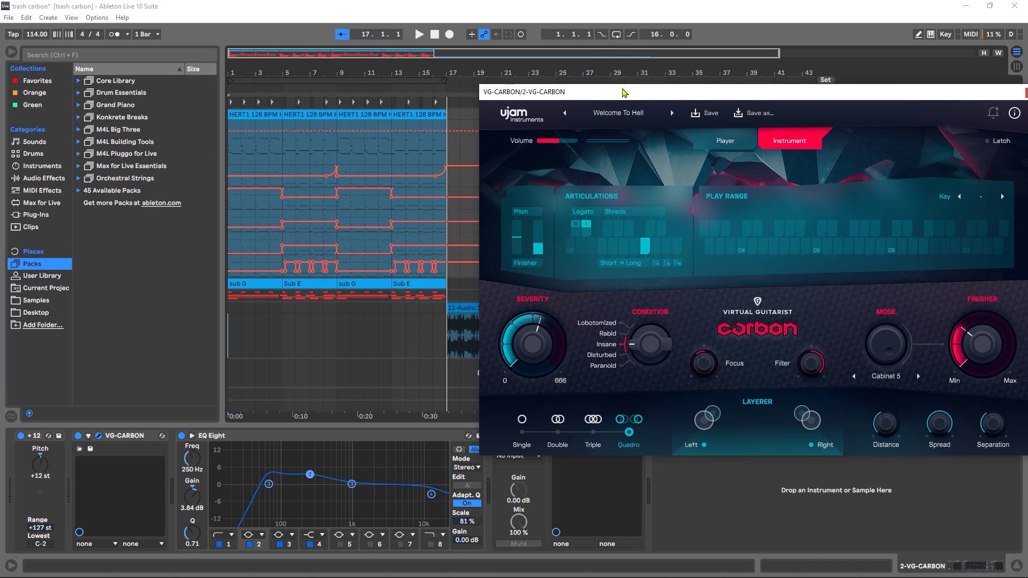
left_click_drag(625, 92, 595, 168)
left_click(973, 114)
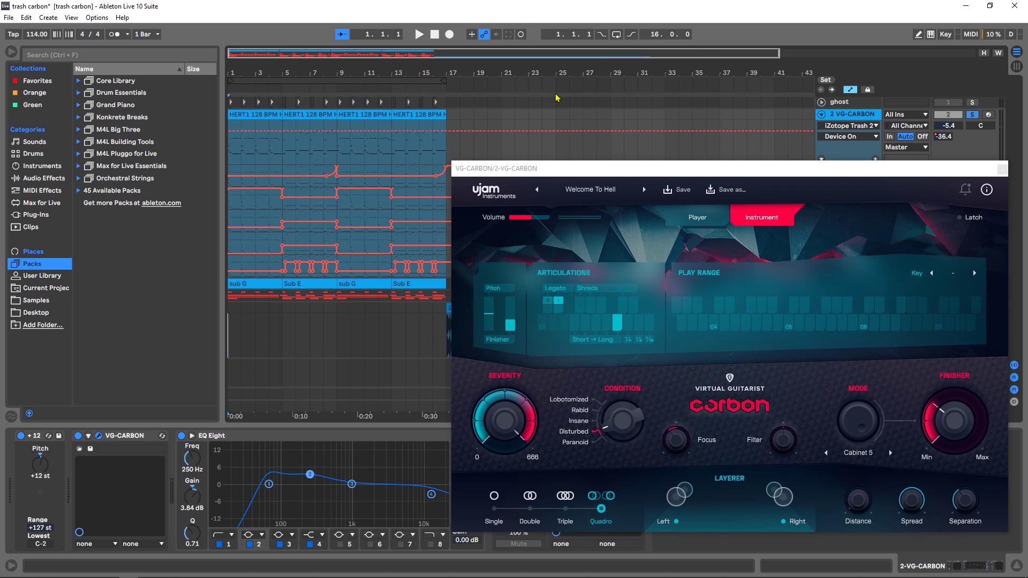
key("space")
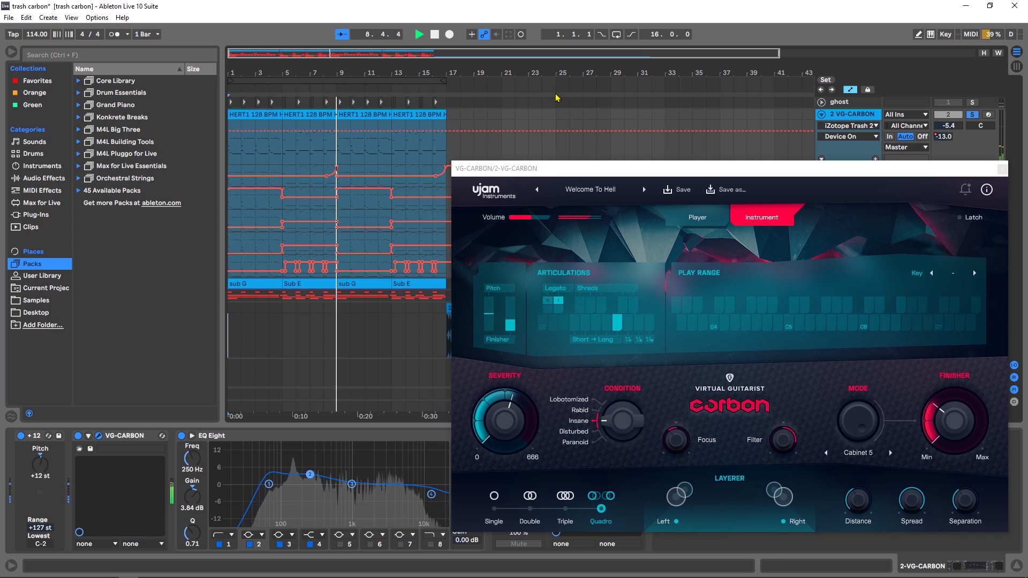
key("space")
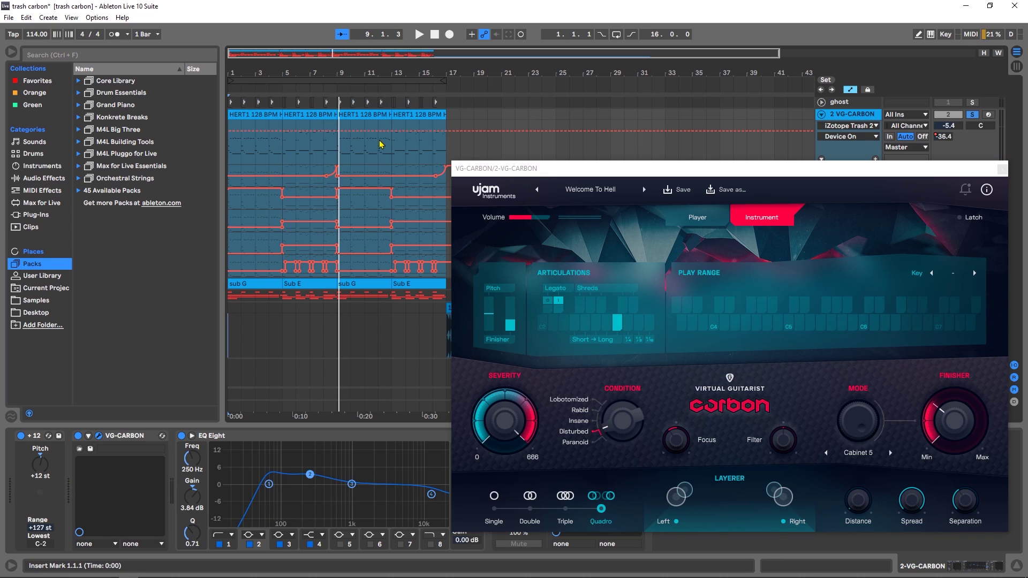
Step: Open the first 2 VG-CARBON clip's notes folded to the used pitches, clear of the plugin window, and audition the clip's opening
double_click(262, 115)
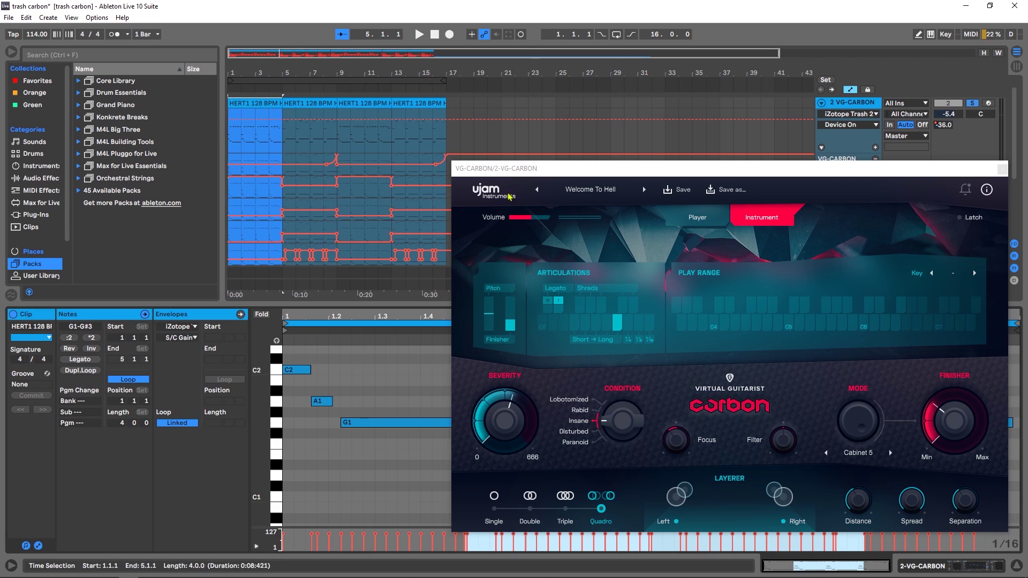
left_click_drag(907, 172, 908, 36)
left_click_drag(332, 306, 332, 379)
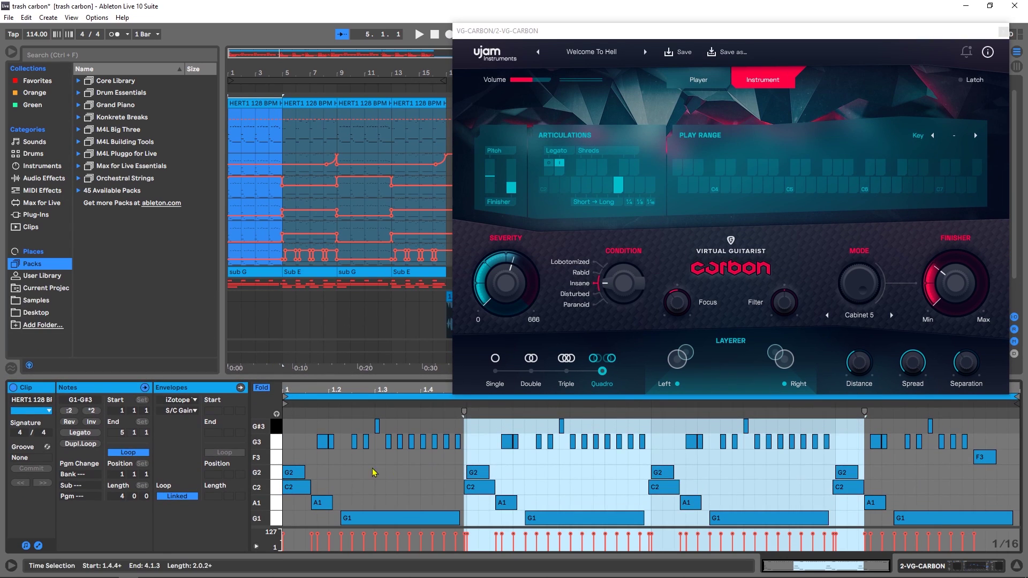
left_click(375, 465)
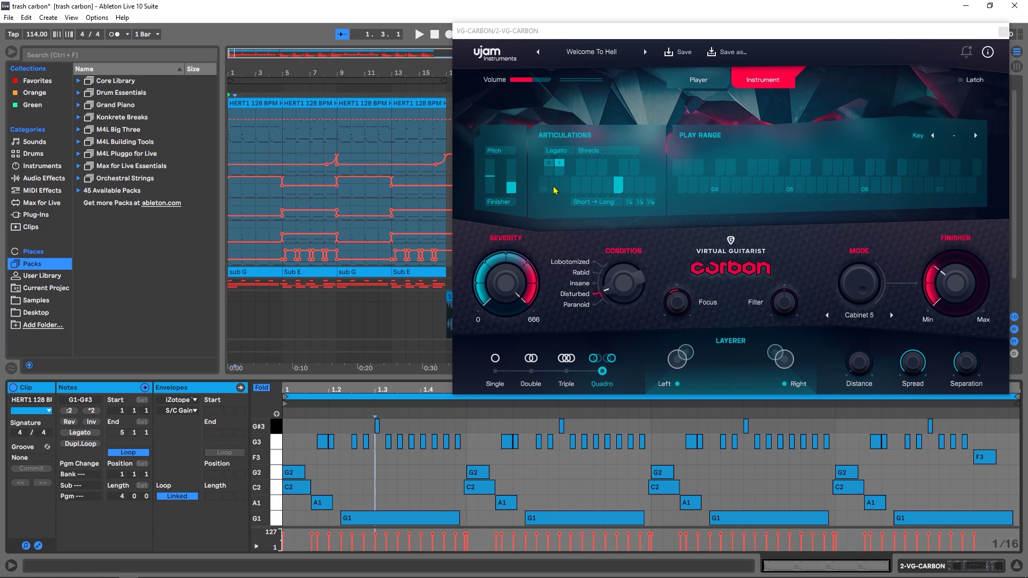
key("space")
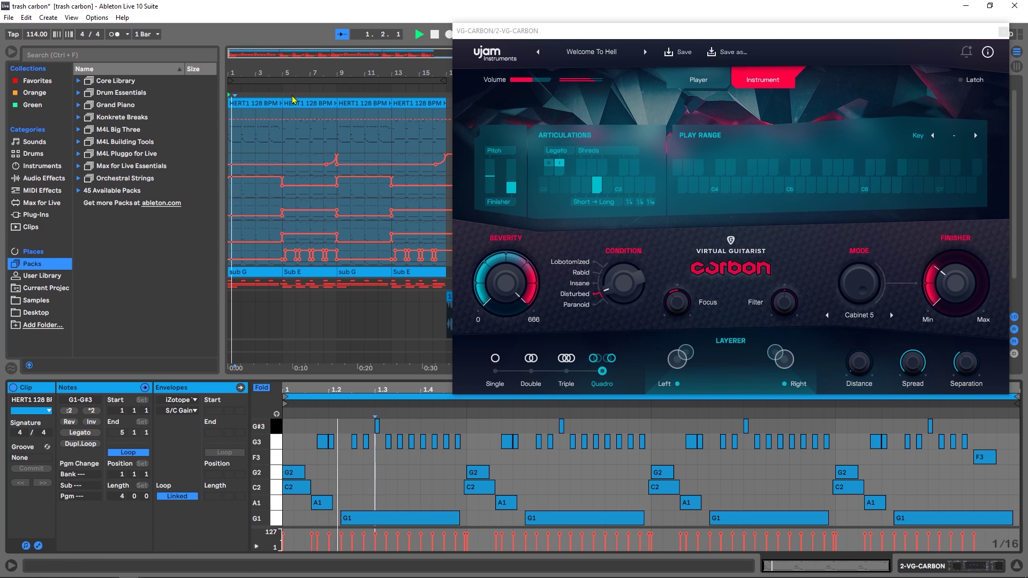
mouse_move(419, 170)
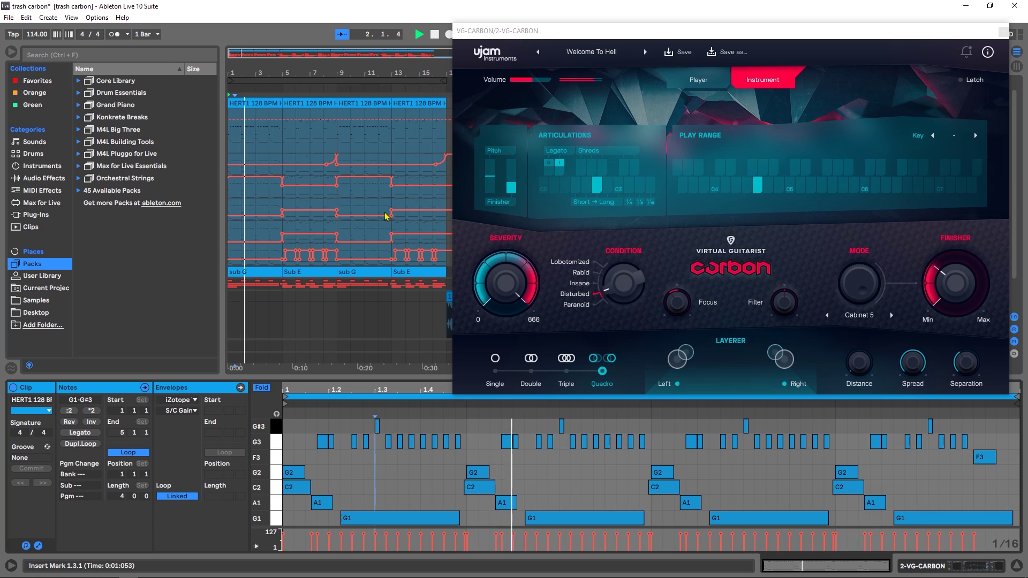
Step: Try the clip's opening without the first C2 and A1 notes and with G1 extended to the start, undo it and audition the original
left_click_drag(283, 479, 318, 518)
key("space")
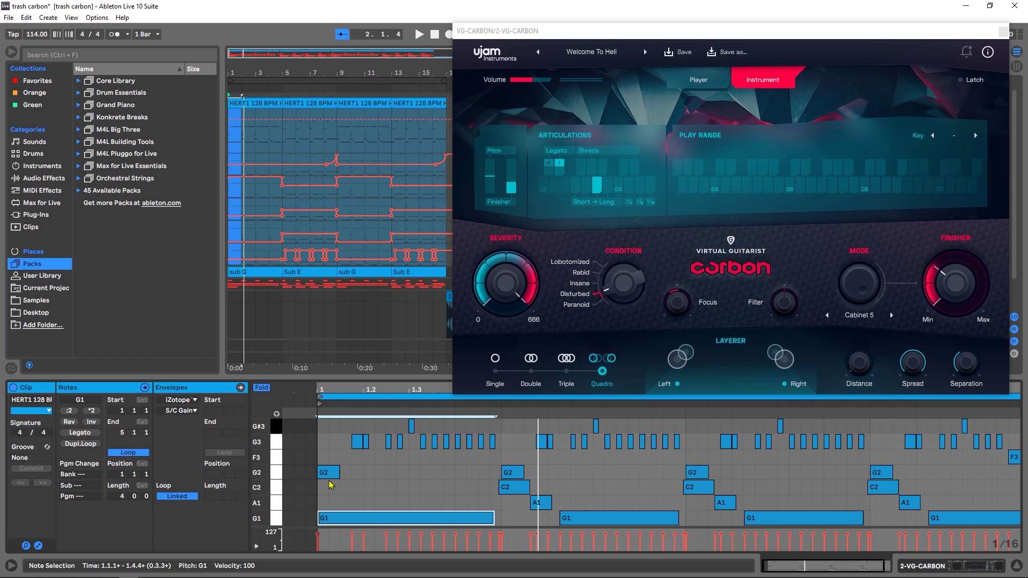
key("space")
key("ctrl+z")
key("ctrl+z")
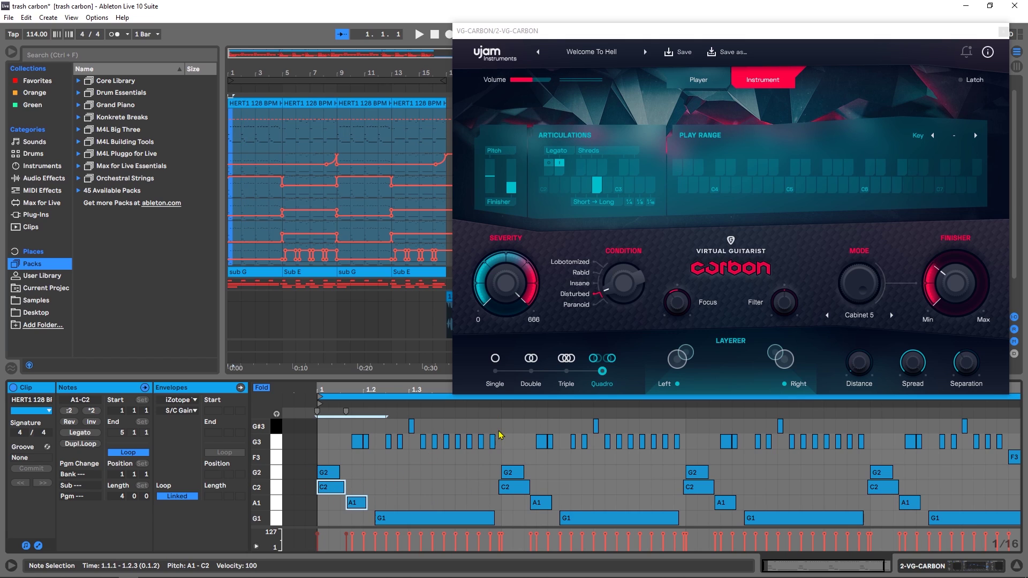
key("space")
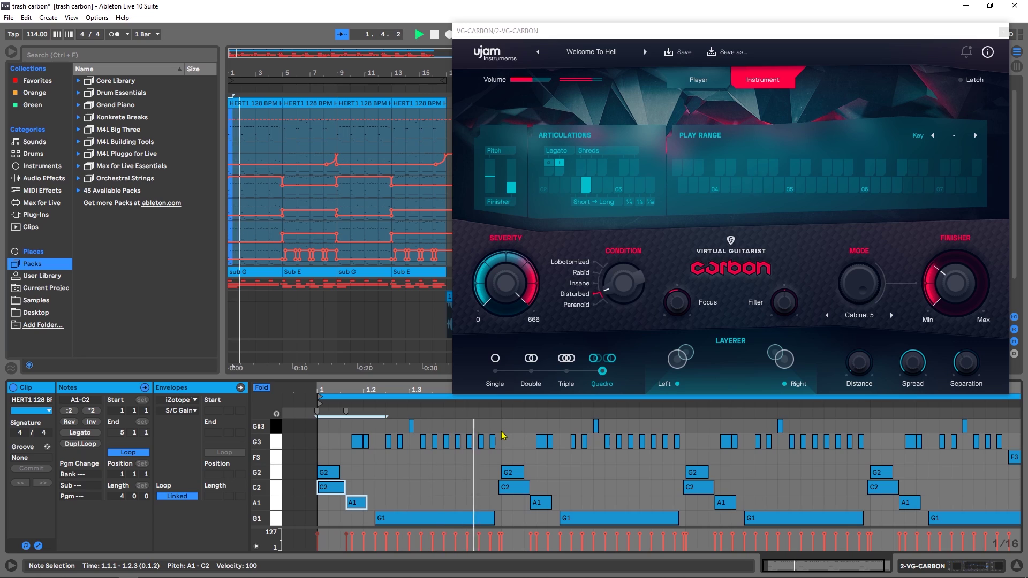
key("space")
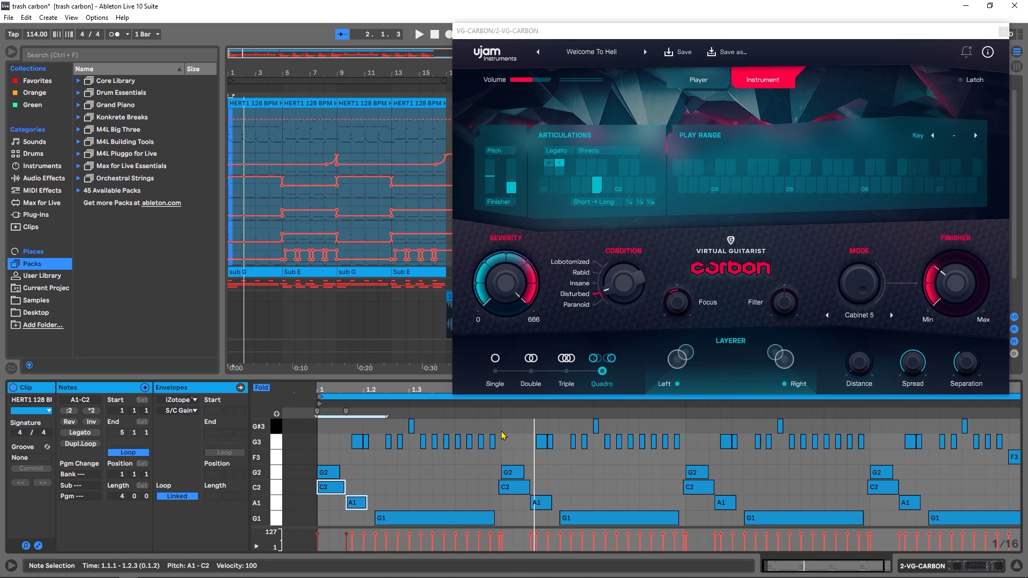
Step: Examine the Key options of VG-CARBON's Play Range without choosing one
left_click_drag(931, 33, 927, 96)
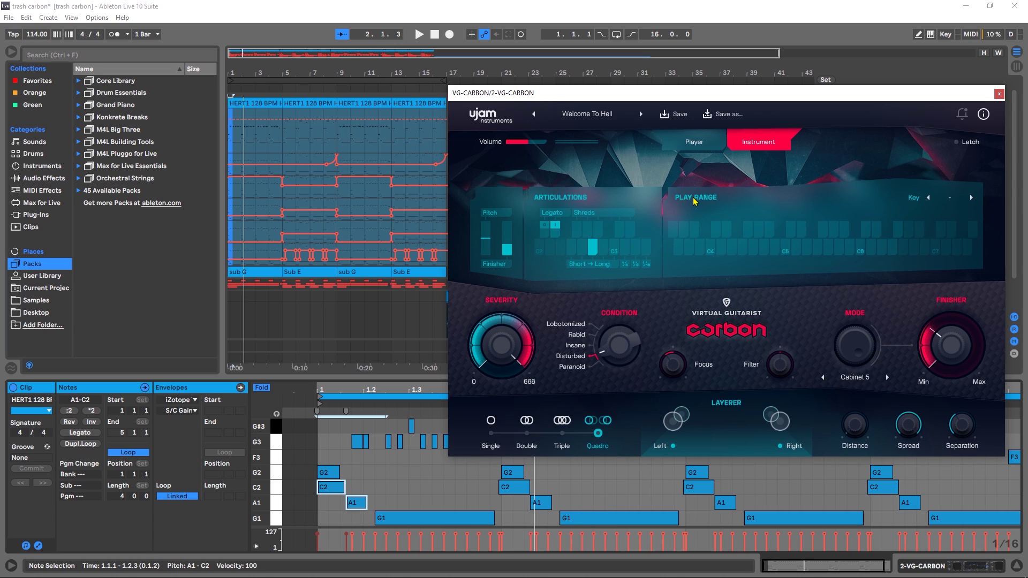
left_click(949, 202)
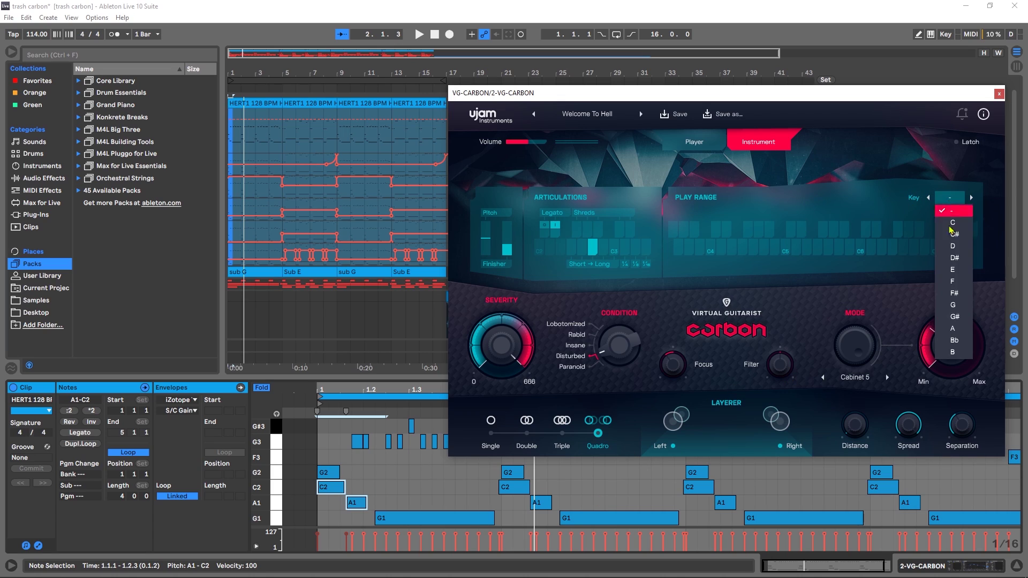
left_click(881, 201)
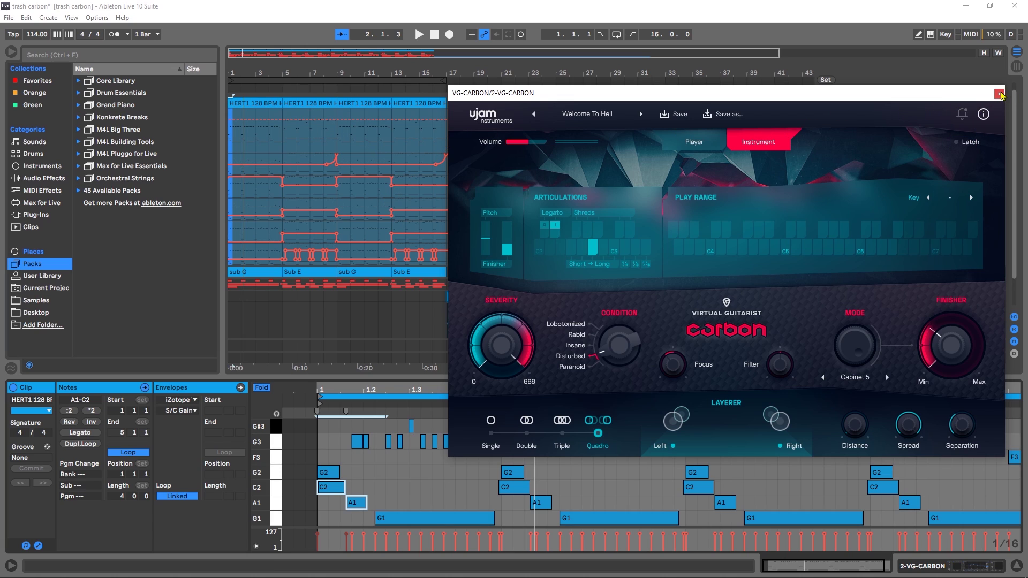
Step: Move the plugin window clear of the automation lanes and audition the track from 5.1.1
left_click_drag(589, 93, 700, 146)
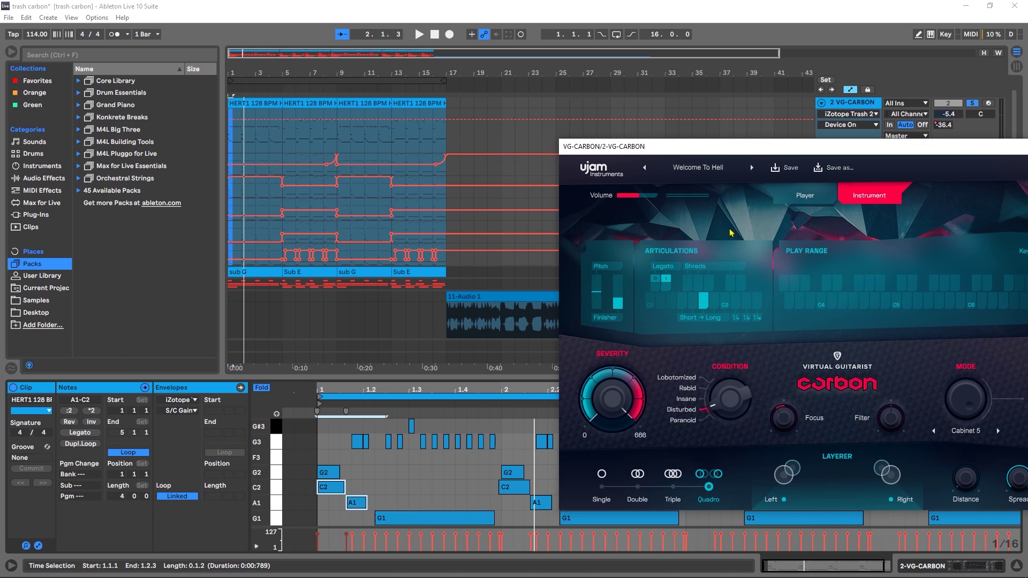
left_click_drag(762, 155, 781, 296)
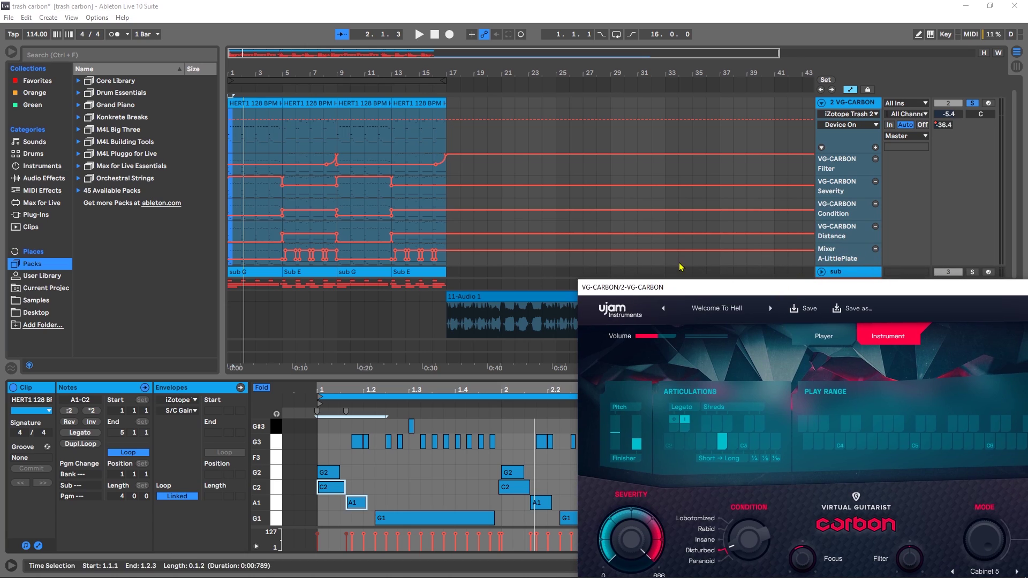
left_click(284, 259)
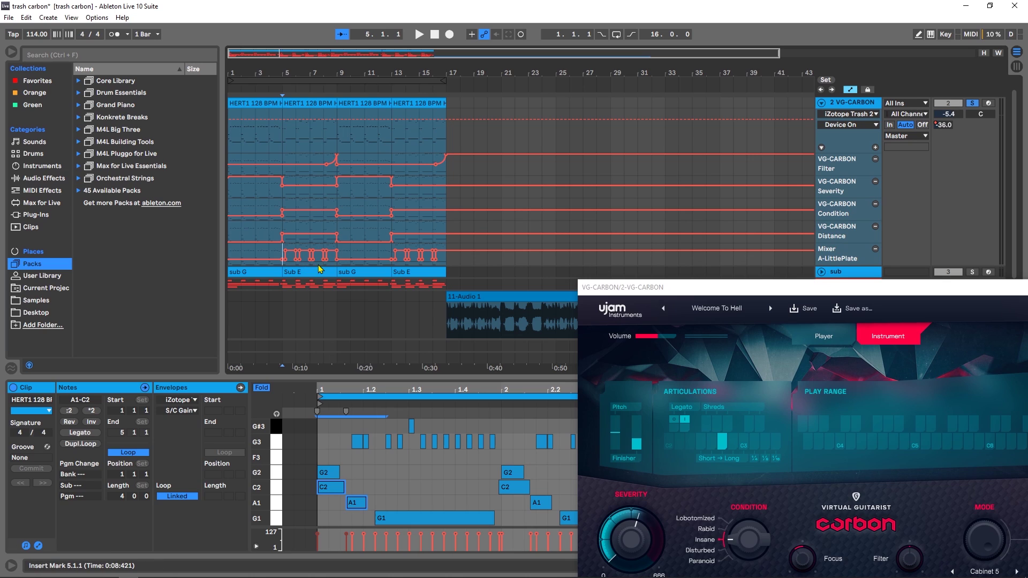
key("space")
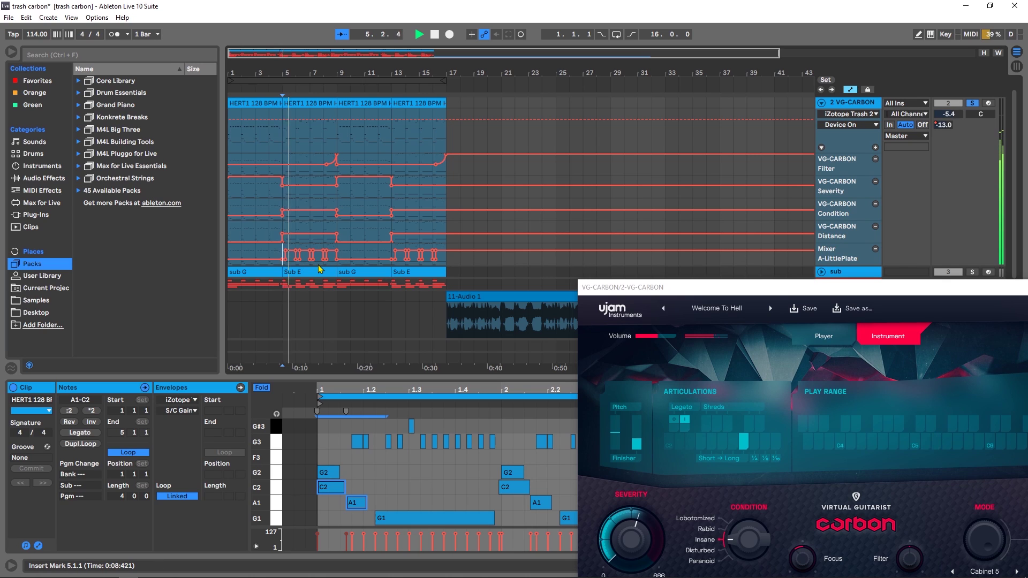
key("space")
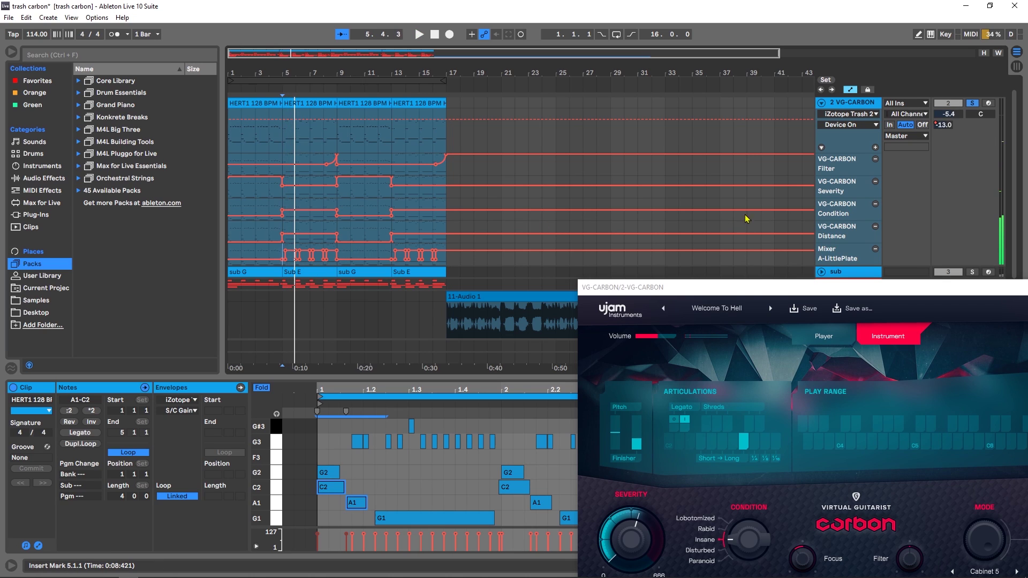
Step: Turn VG-CARBON's Filter to about -11 % by hand during playback from 8.1.1, and re-enable the overridden automation
left_click_drag(746, 298, 609, 215)
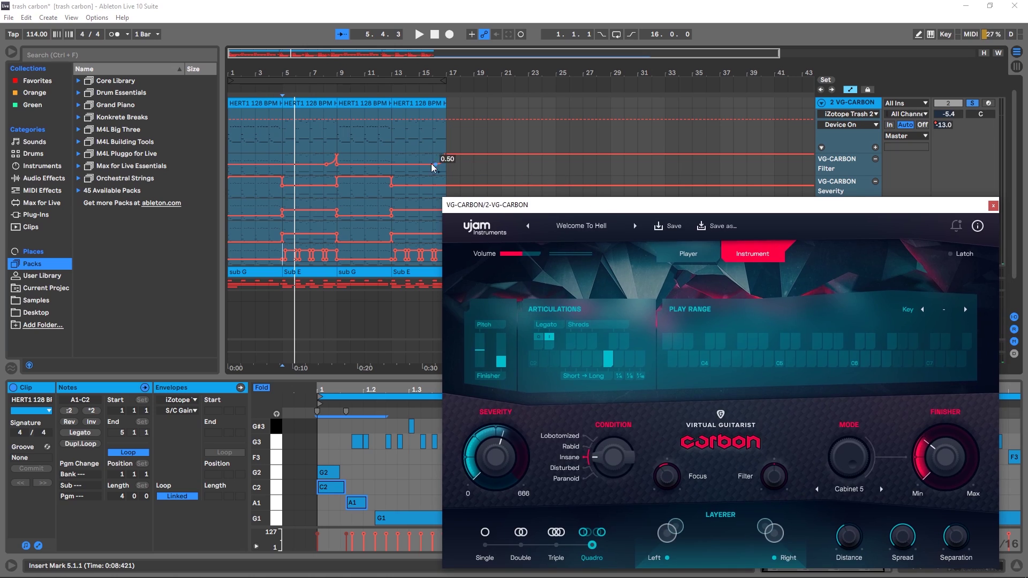
left_click(323, 166)
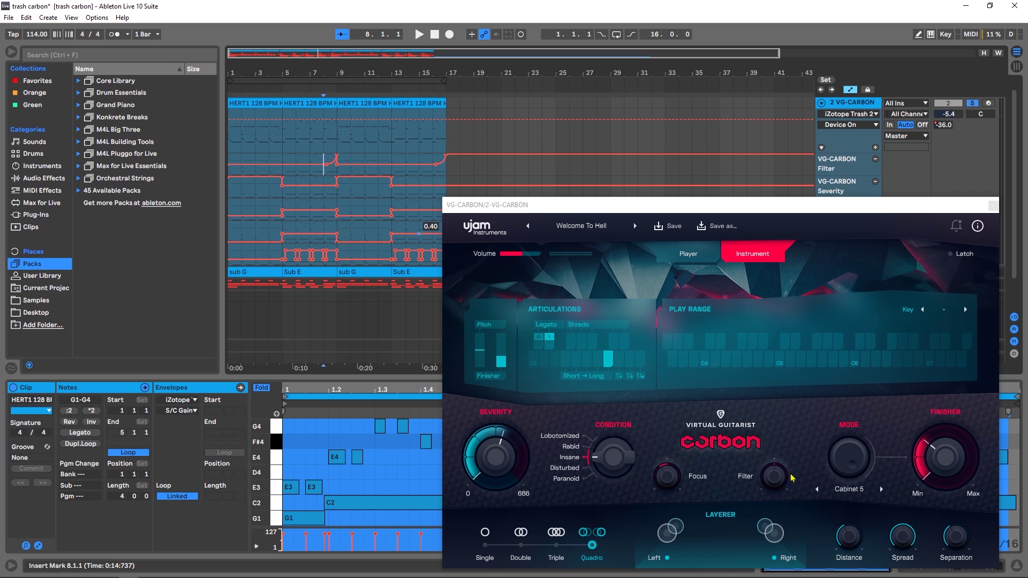
left_click(774, 477)
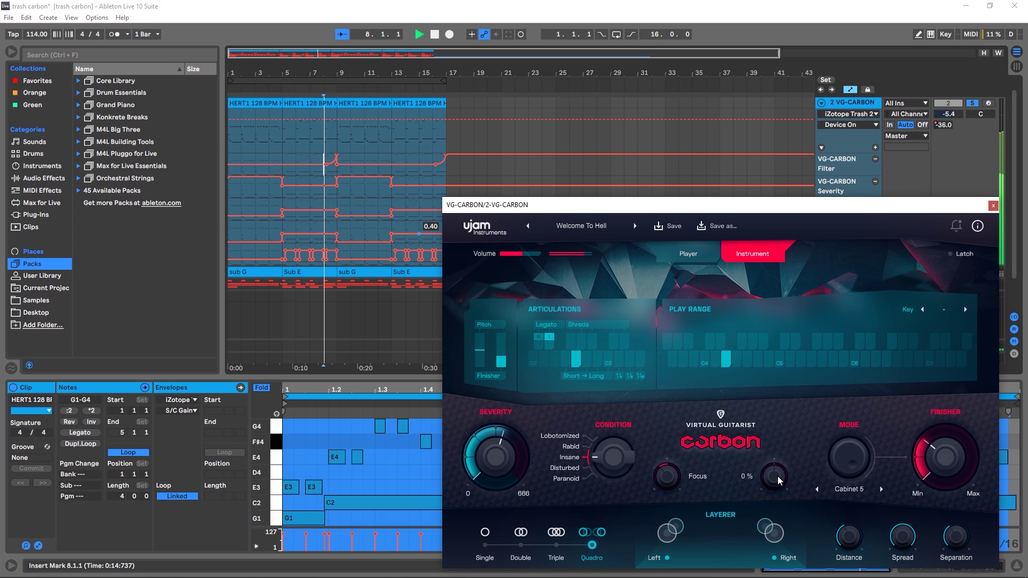
key("space")
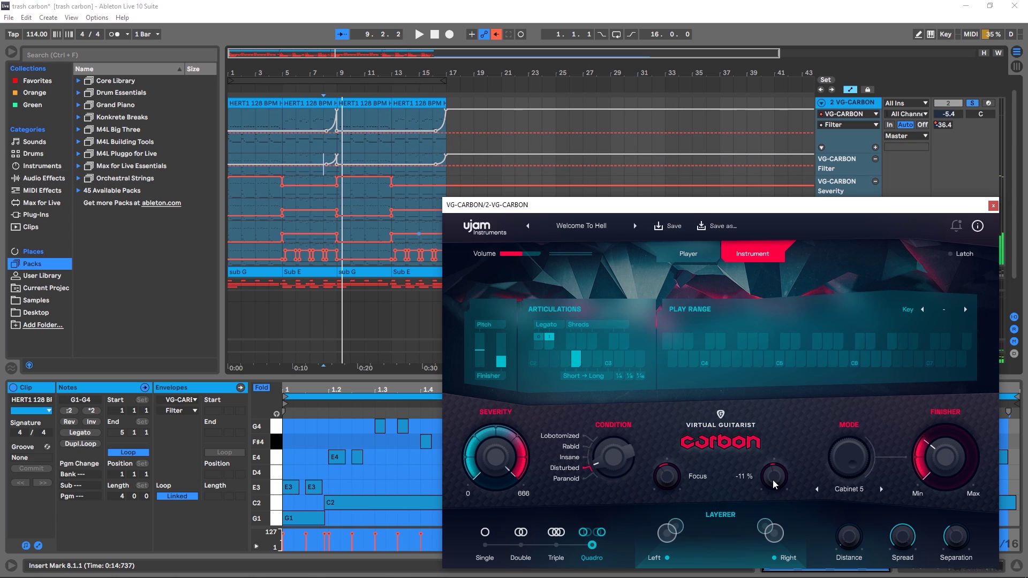
left_click(496, 35)
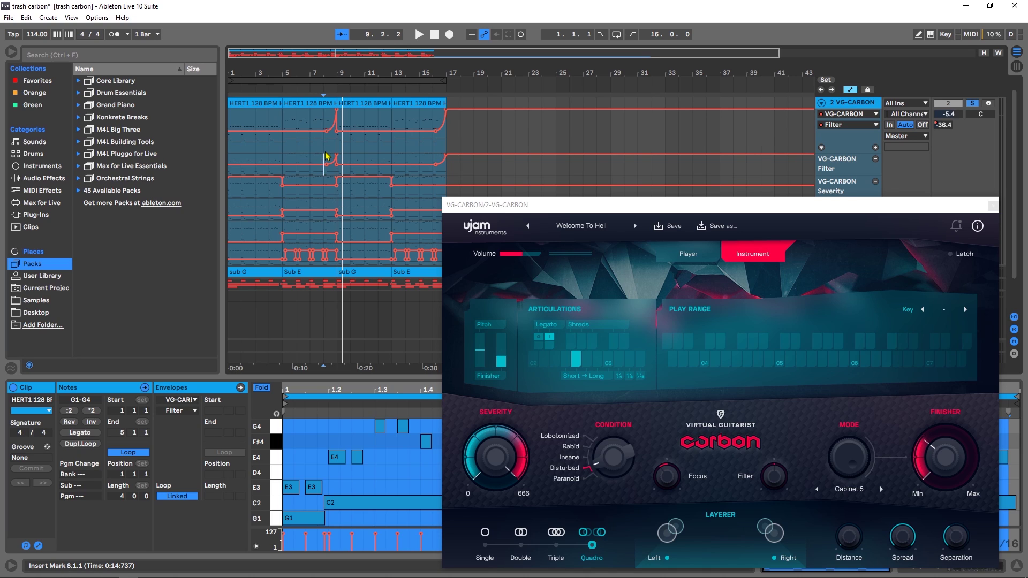
Step: Audition the track from 8.1.1 with its automation, and again with VG-CARBON's Condition turned to Rabid
key("space")
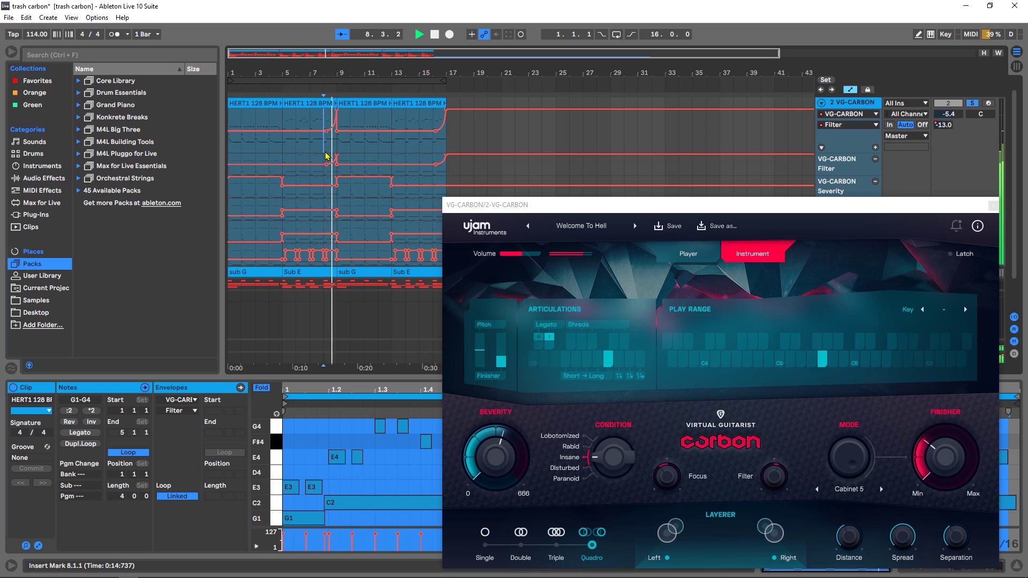
key("space")
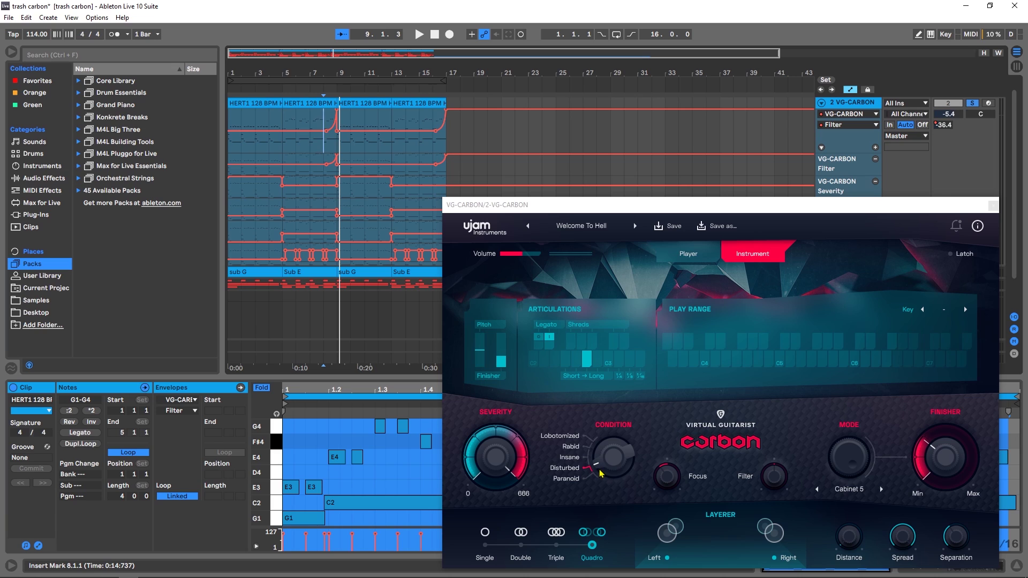
left_click_drag(607, 469, 600, 454)
key("space")
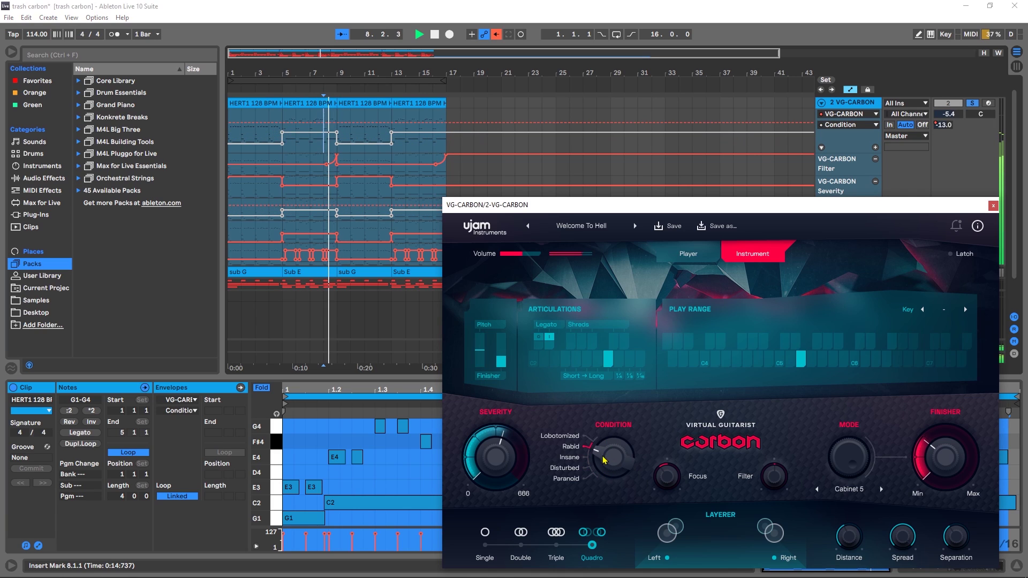
key("space")
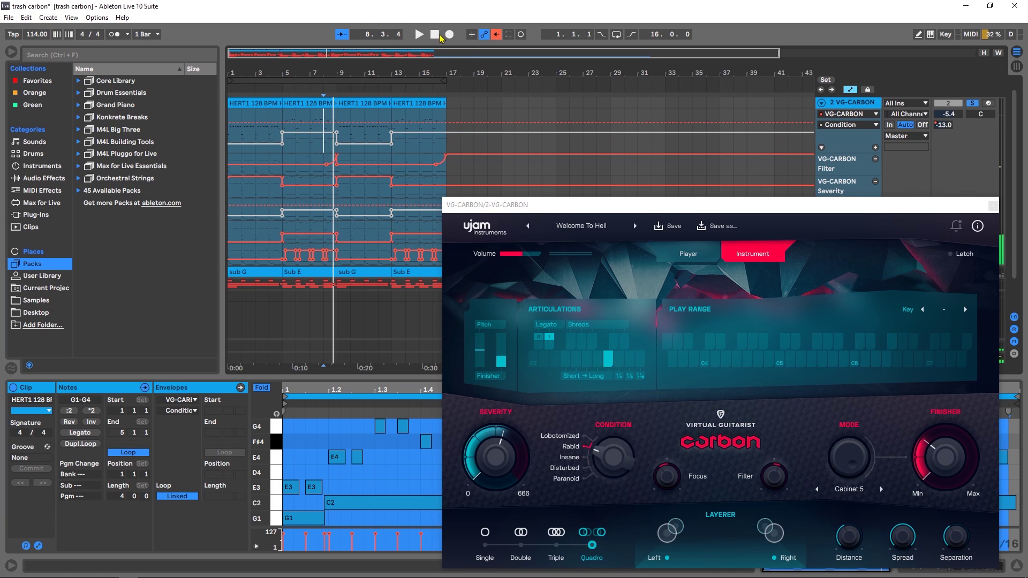
Step: Play the track from 1.1.1 and turn VG-CARBON's Condition to Paranoid by hand
key("space")
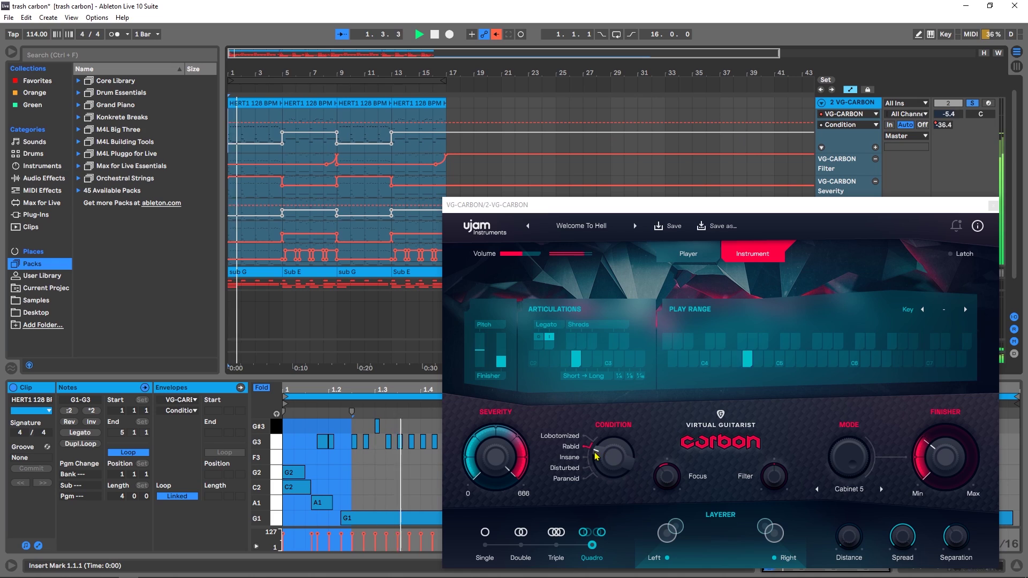
left_click_drag(596, 456, 608, 490)
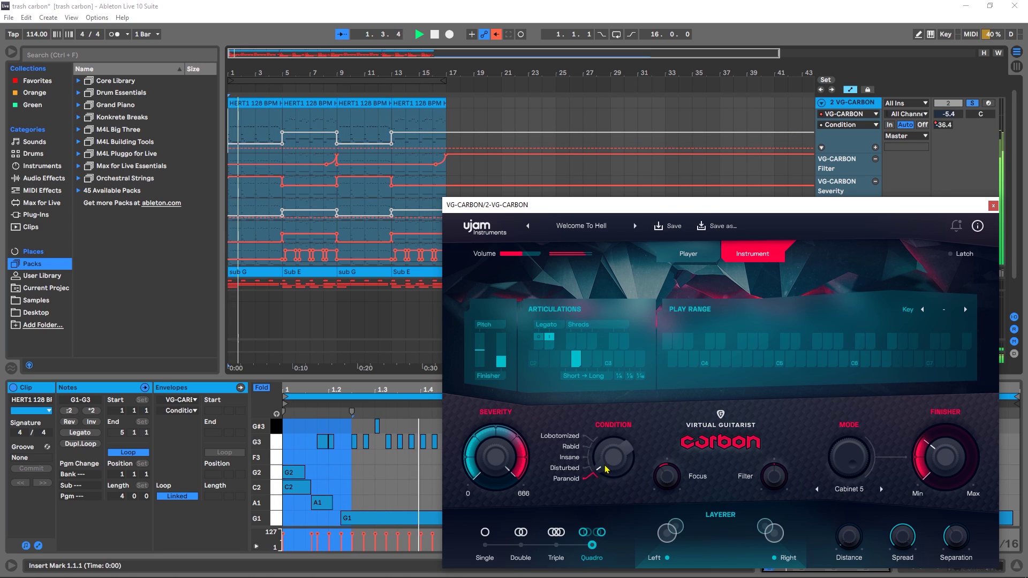
key("space")
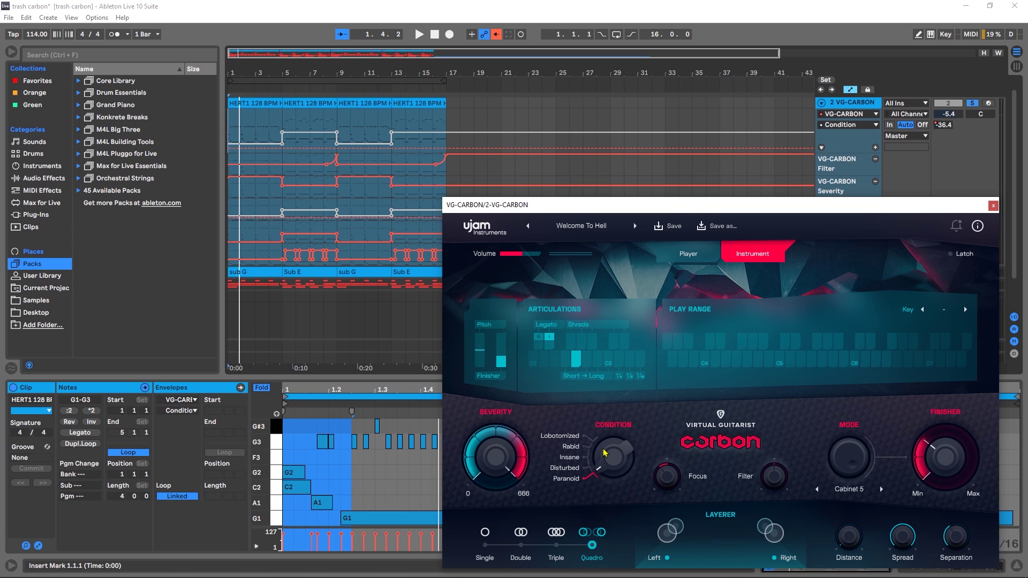
Step: Turn VG-CARBON's Severity down to 0 and back up to 666 while the track plays from 1.1.1
scroll(605, 452, "up", 1)
scroll(502, 470, "down", 10)
key("space")
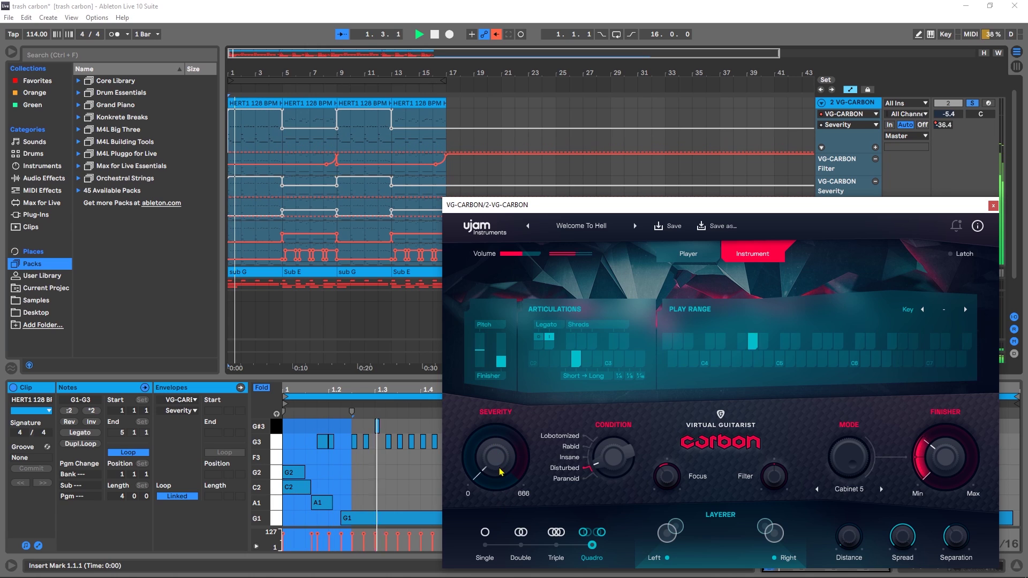
scroll(501, 470, "up", 10)
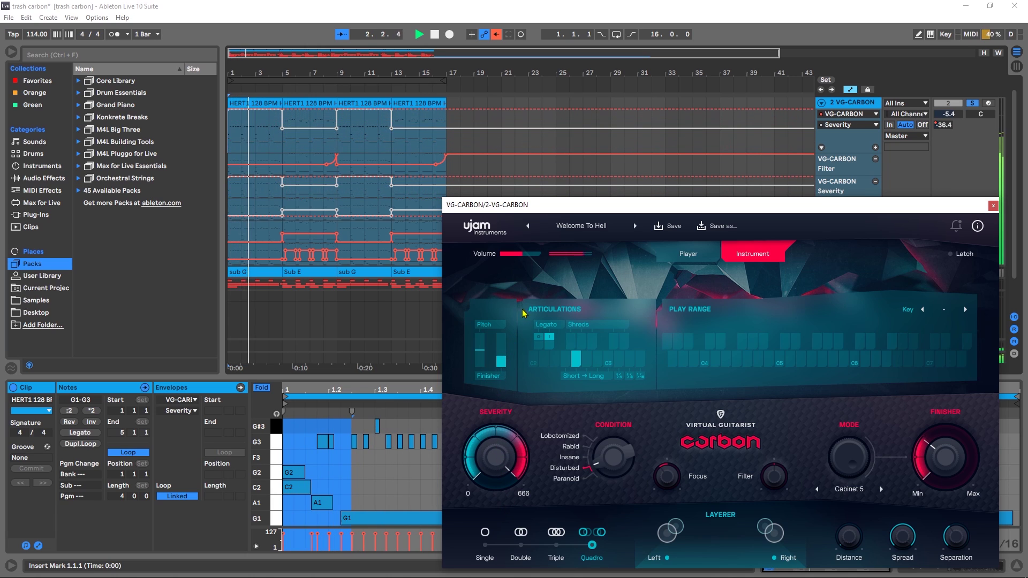
key("space")
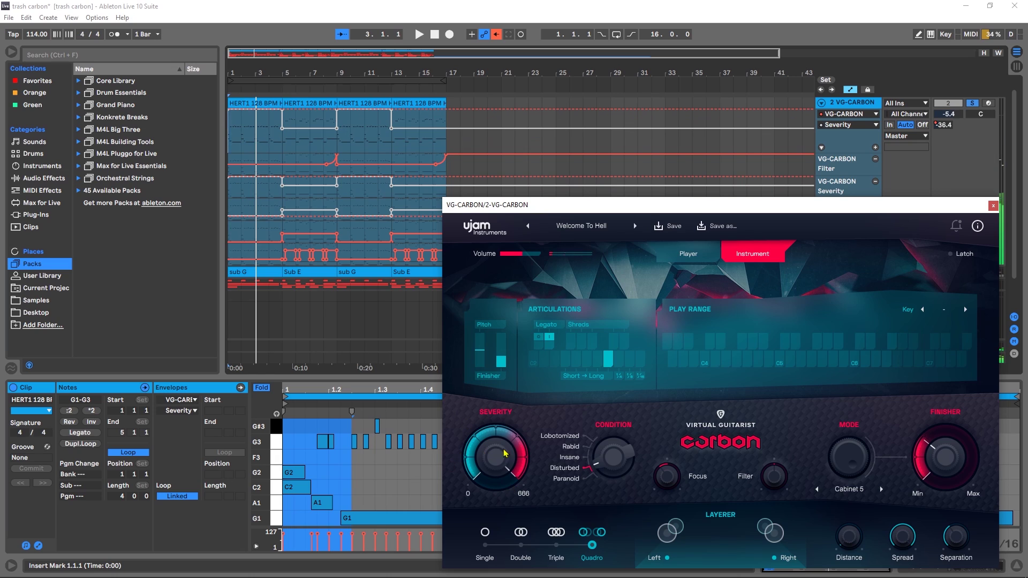
Step: Play the track from 5.1.1 and re-enable the overridden automation to hear Severity and Condition follow it
left_click(282, 200)
key("space")
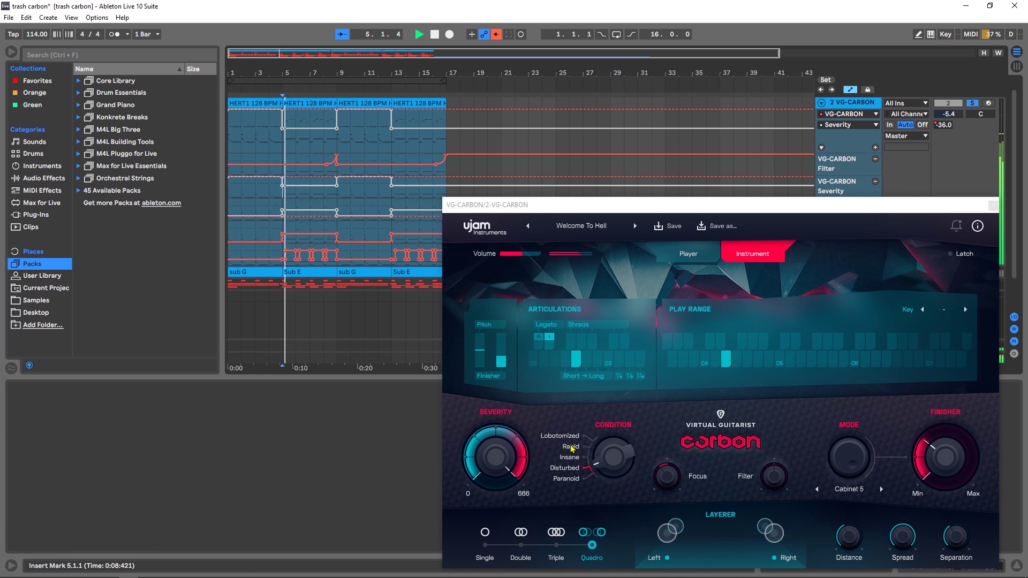
left_click(496, 35)
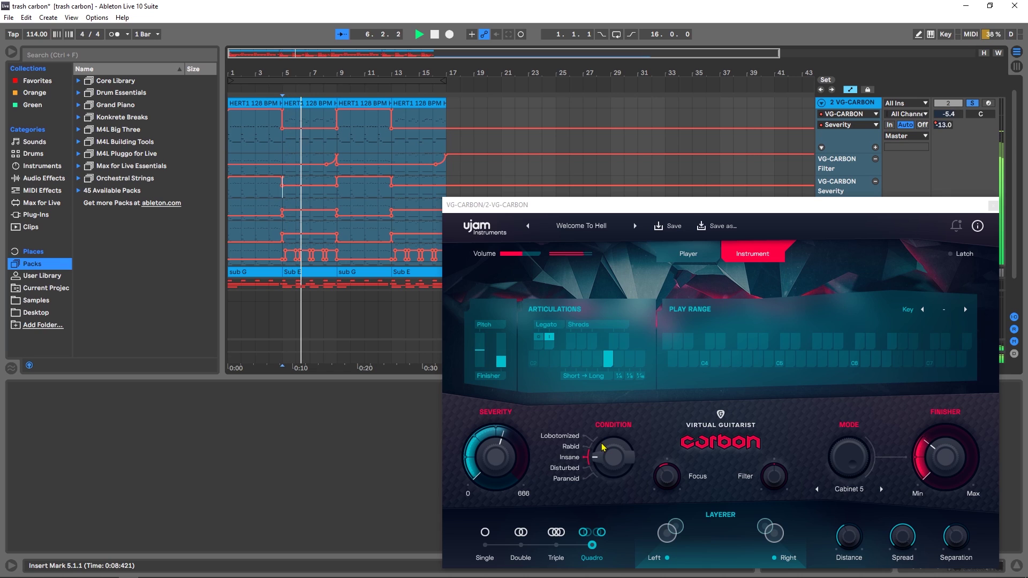
key("space")
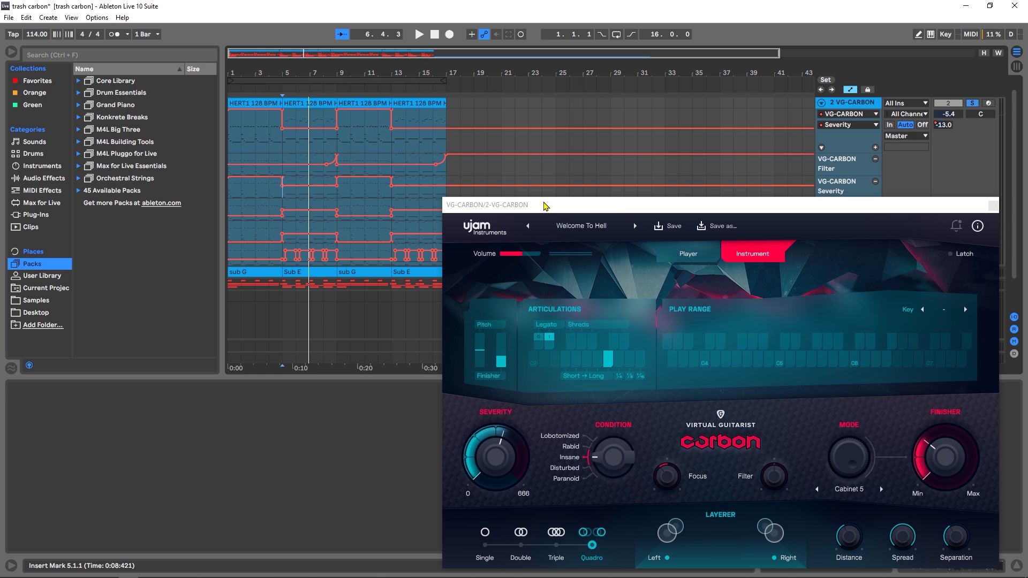
Step: Move the plugin window clear of the clip notes and compare the Layerer's Triple, Double and Single modes during playback from 1.1.1, returning to Quadro
left_click_drag(562, 203, 632, 107)
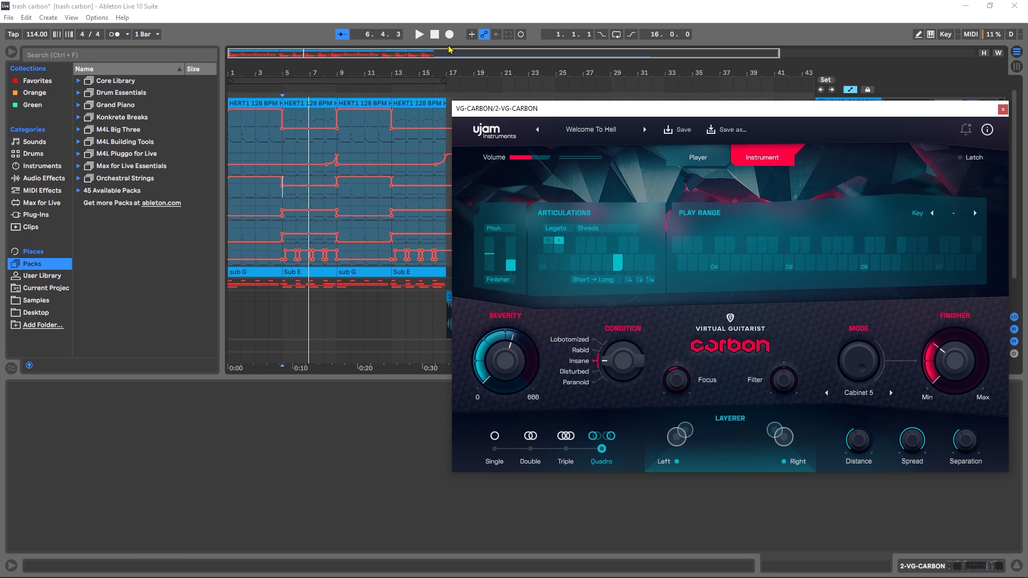
key("space")
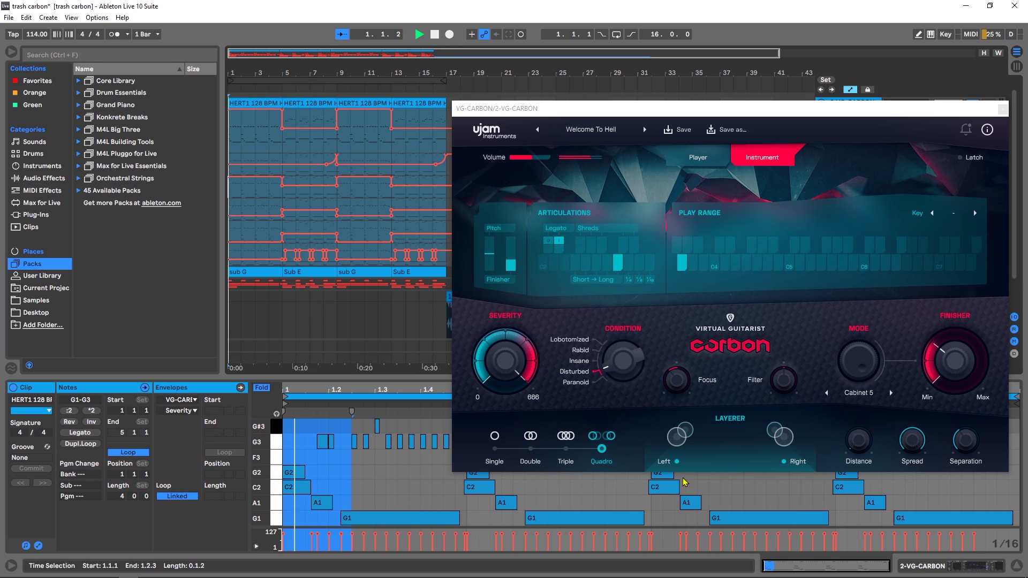
left_click(566, 437)
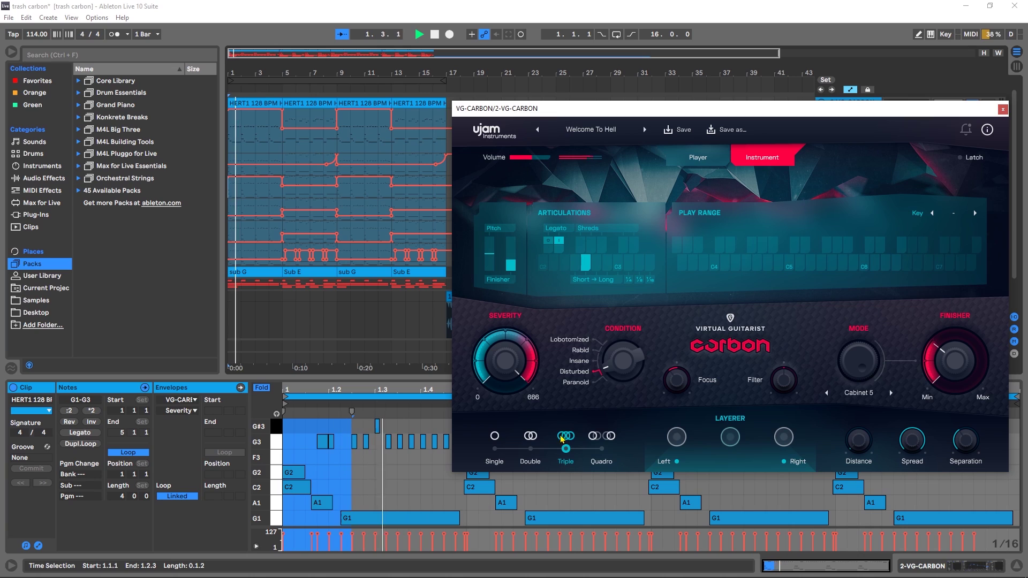
left_click(531, 437)
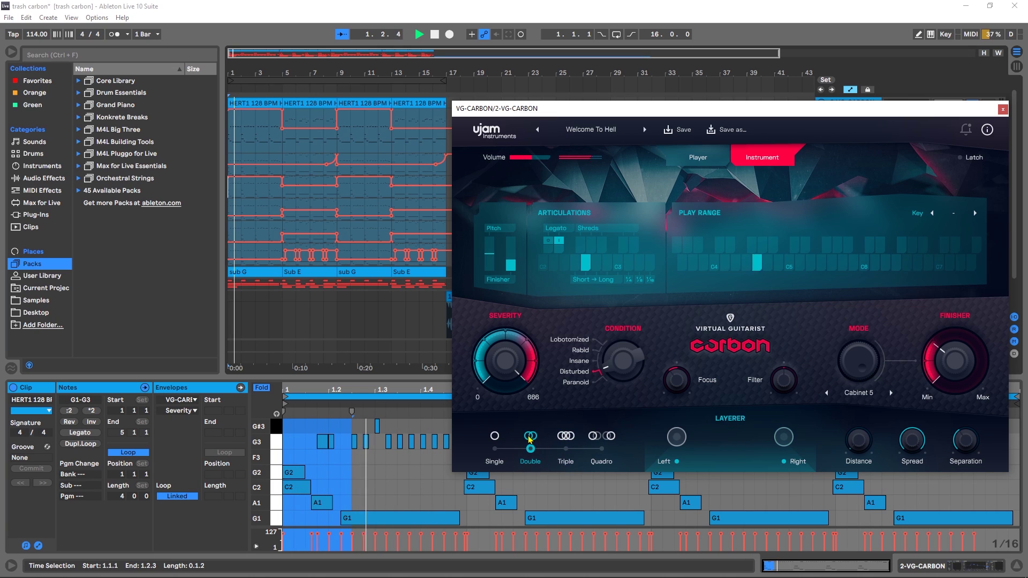
left_click(495, 436)
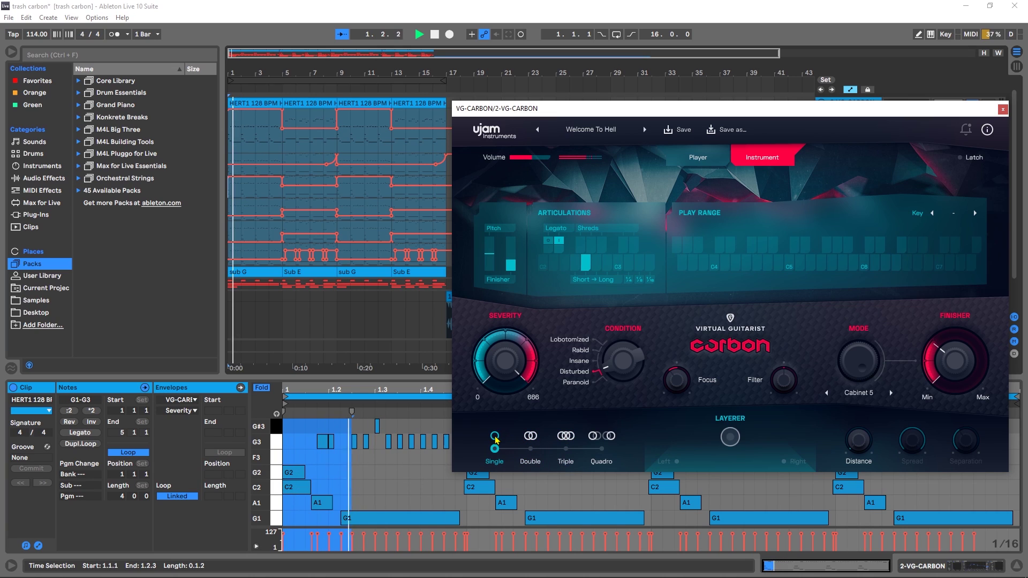
key("space")
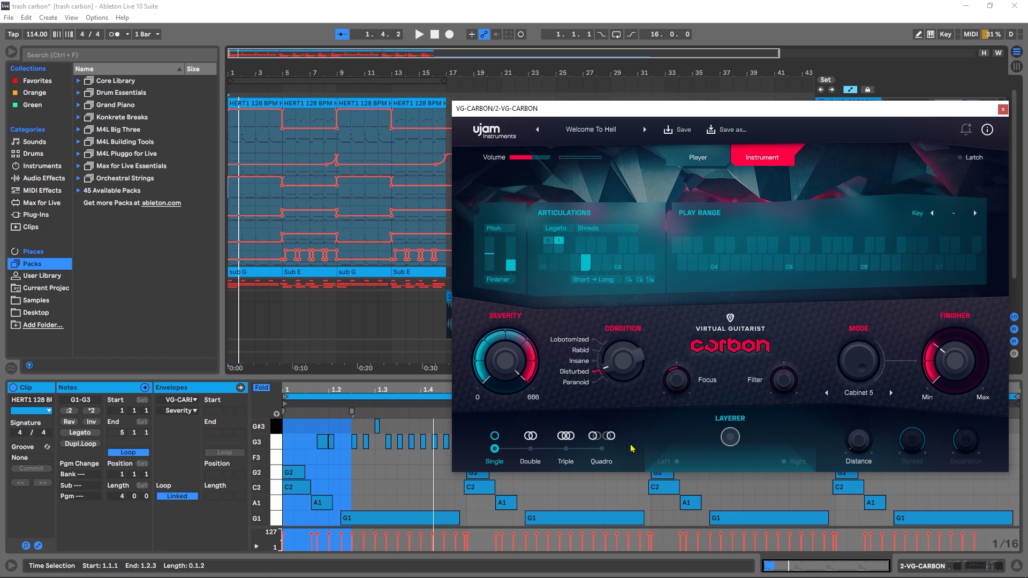
left_click(605, 438)
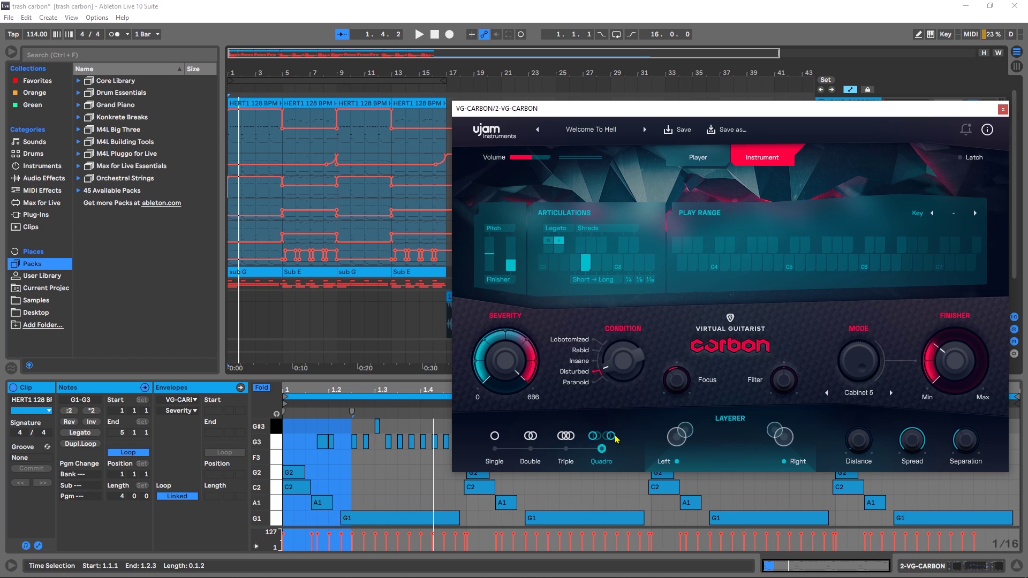
Step: Turn the Layerer's Distance to its maximum and then its minimum while auditioning from 1.1.1
left_click_drag(852, 442, 893, 299)
key("space")
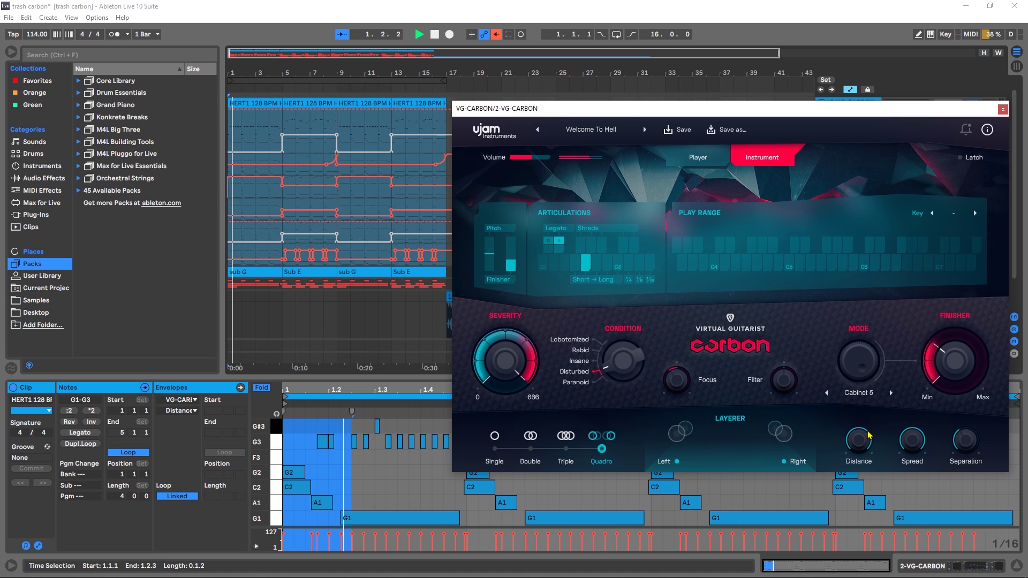
left_click_drag(872, 448, 859, 471)
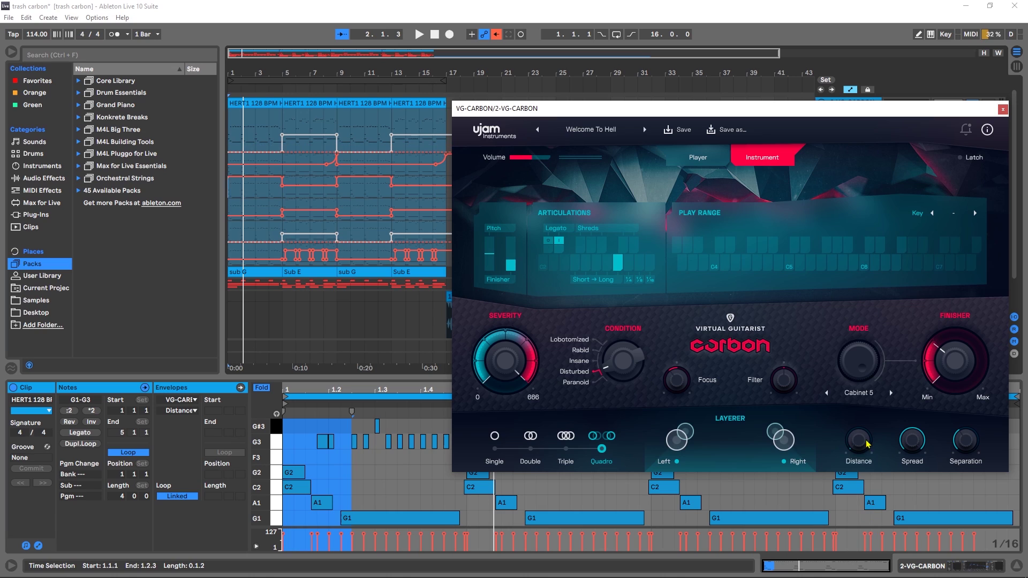
key("space")
Step: Lower the Layerer's Spread and raise it back to its maximum while auditioning from 1.1.1
left_click(897, 452)
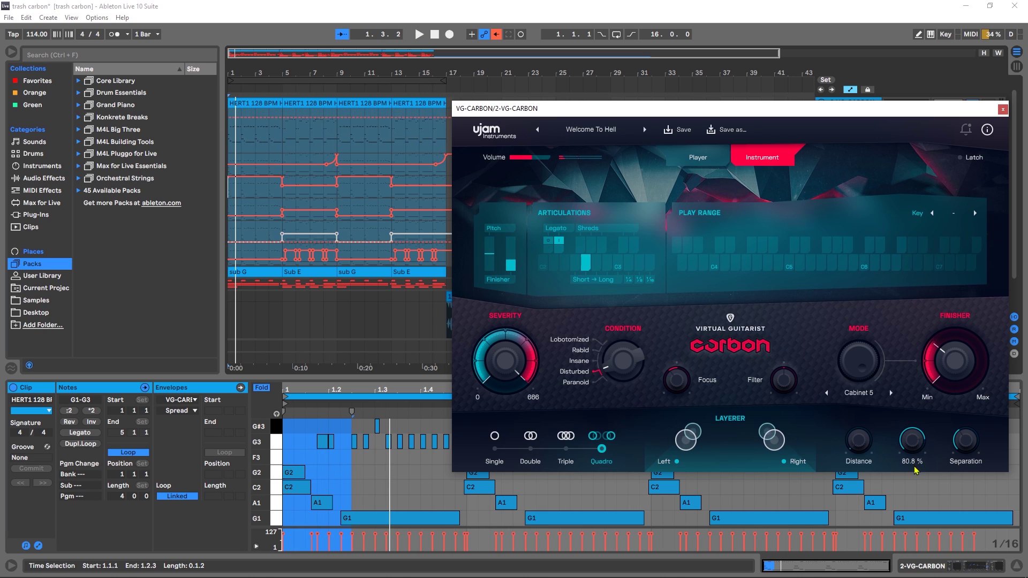
key("space")
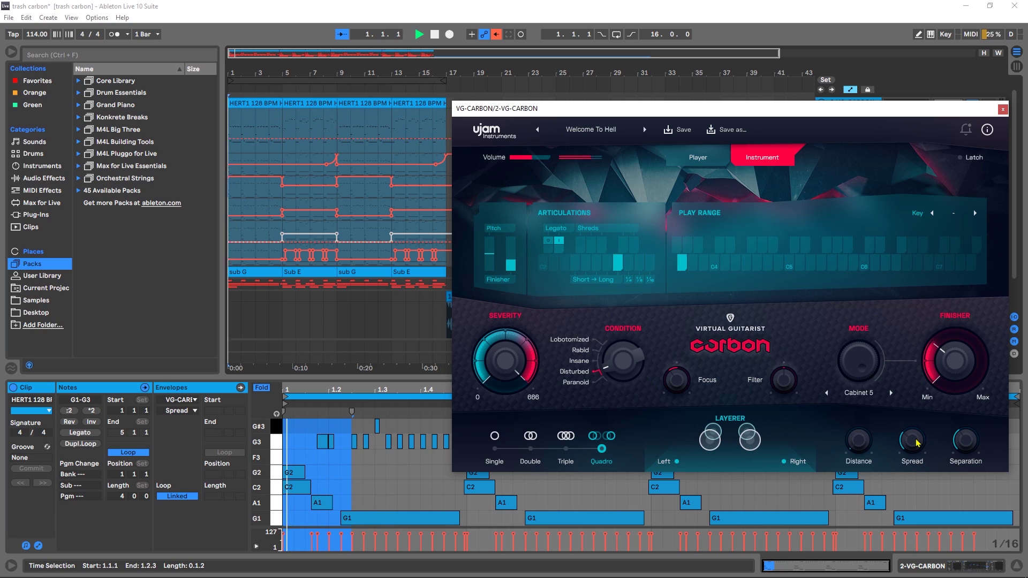
left_click_drag(919, 446, 919, 341)
key("space")
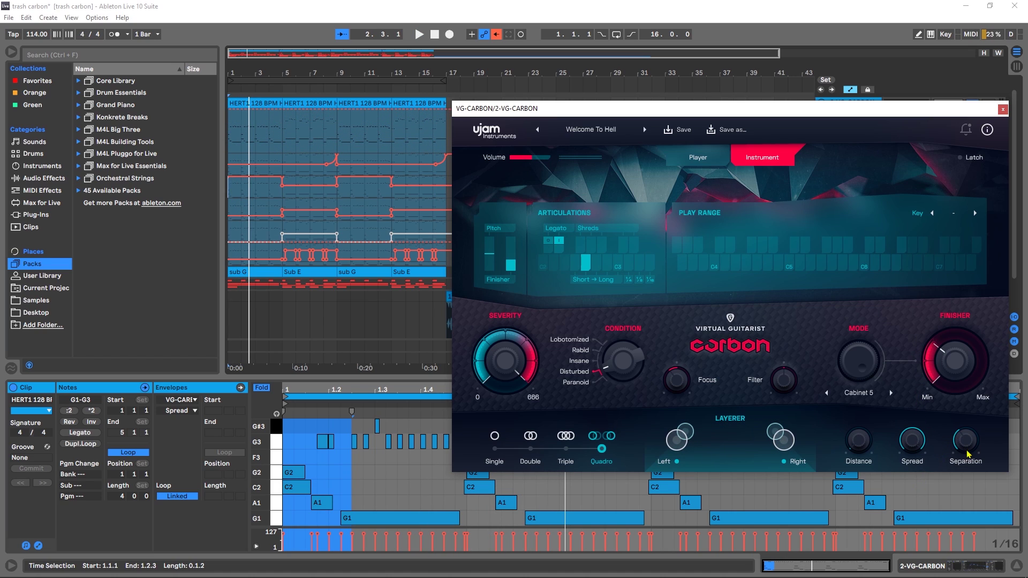
Step: Turn the Layerer's Separation up and then down to 0 % while auditioning the track
left_click_drag(967, 453, 980, 326)
key("space")
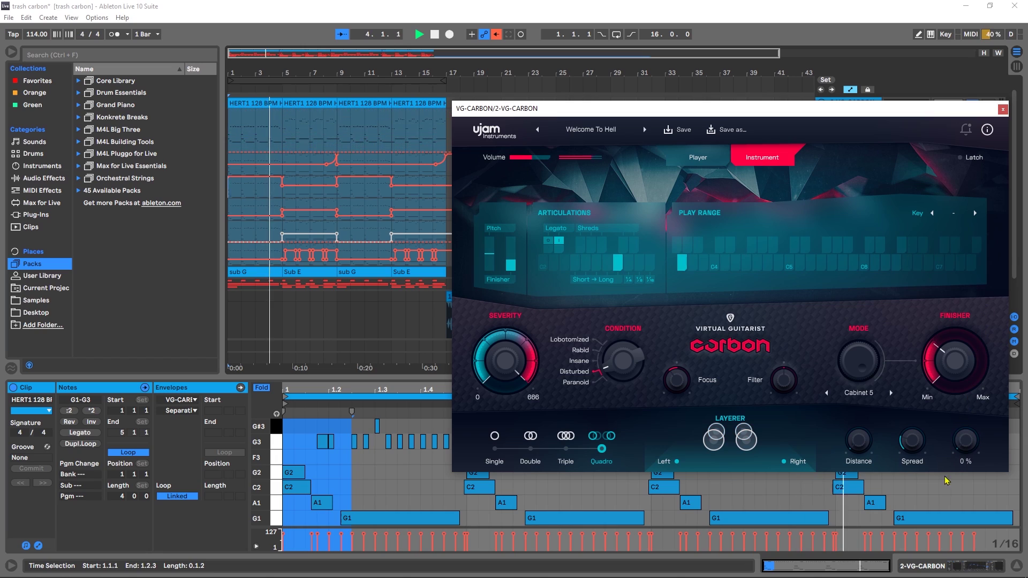
key("space")
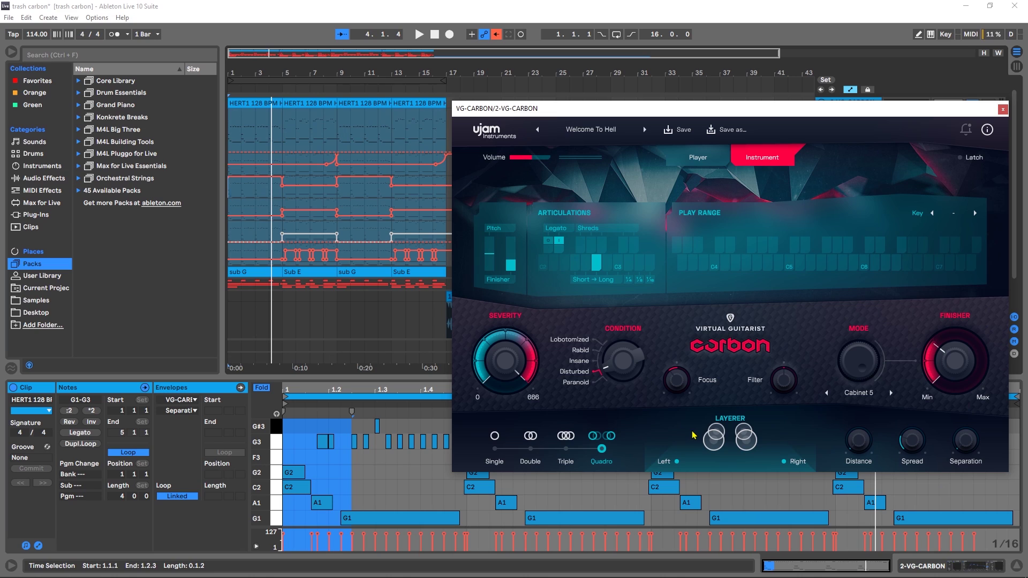
Step: Raise the Layerer's Spread back to its maximum and audition from 1.1.1 with Distance adjusted by hand
key("Home")
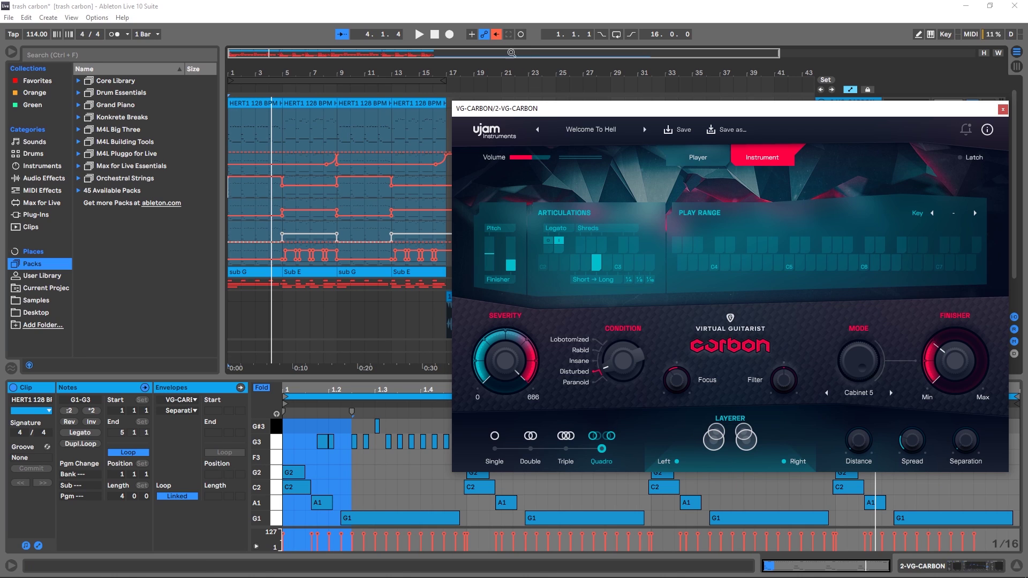
key("space")
left_click_drag(912, 440, 928, 407)
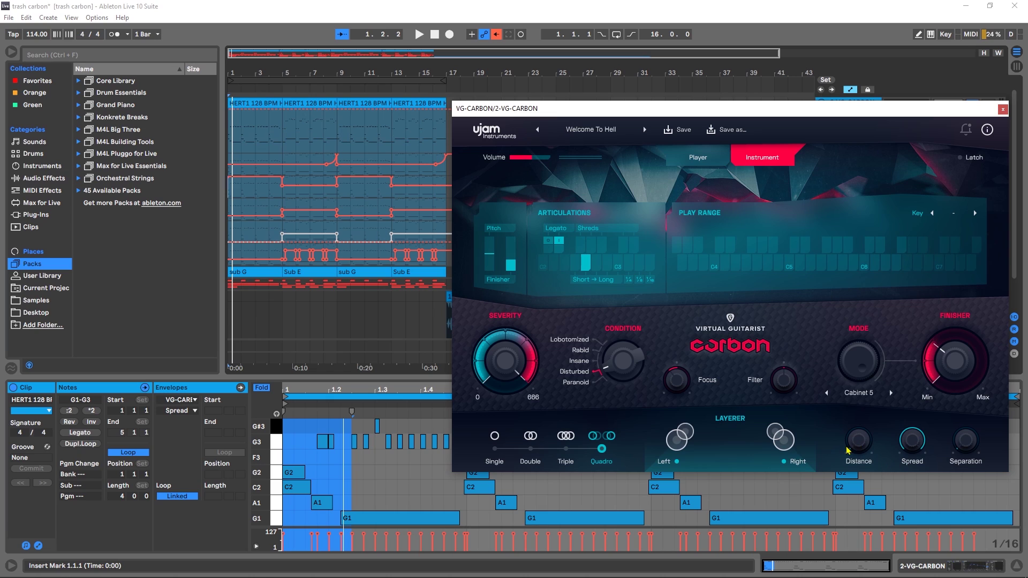
left_click(848, 450)
key("space")
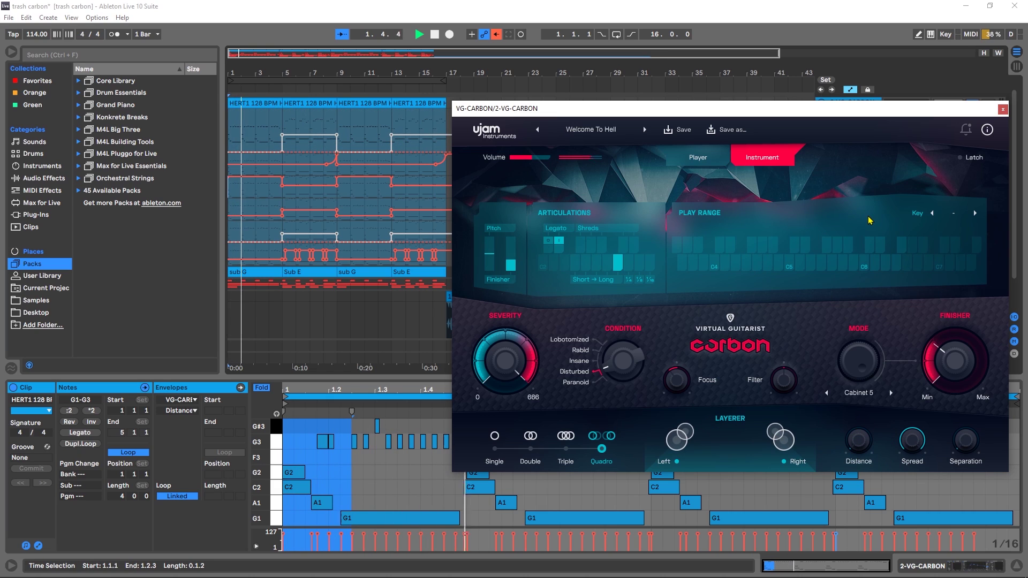
key("space")
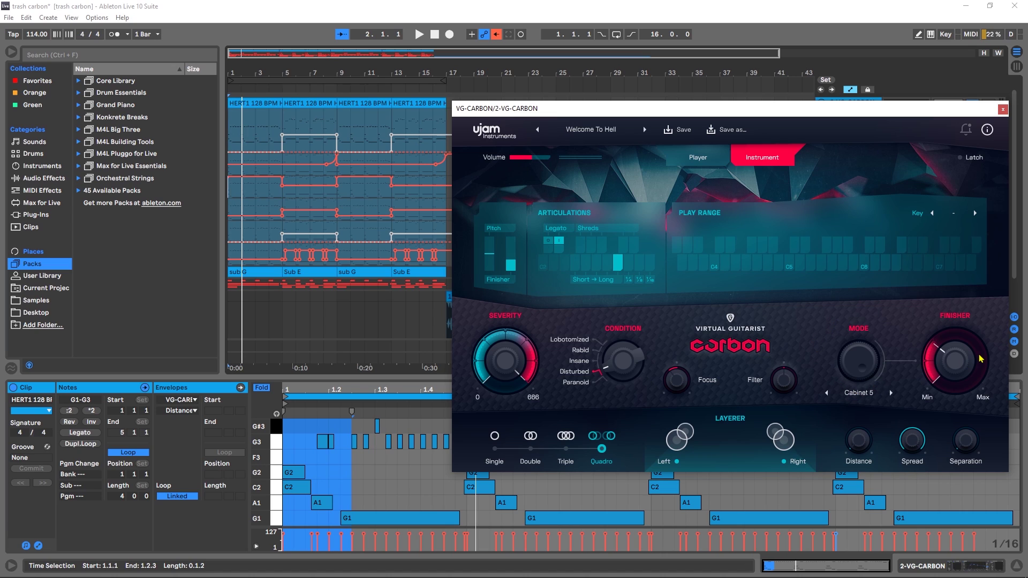
Step: Examine the full list of Finisher modes and keep Cabinet 5
left_click(858, 393)
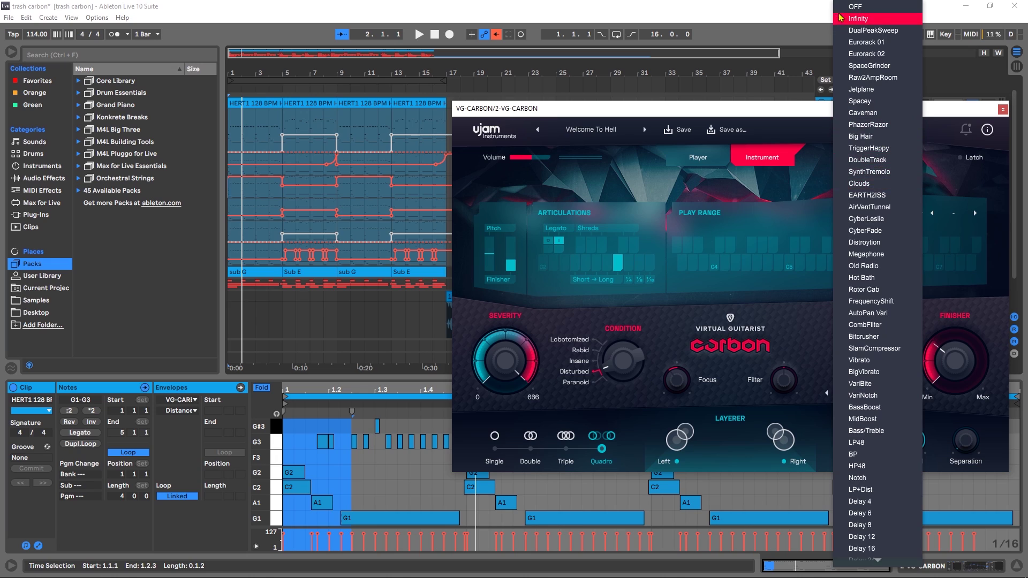
scroll(888, 386, "down", 9)
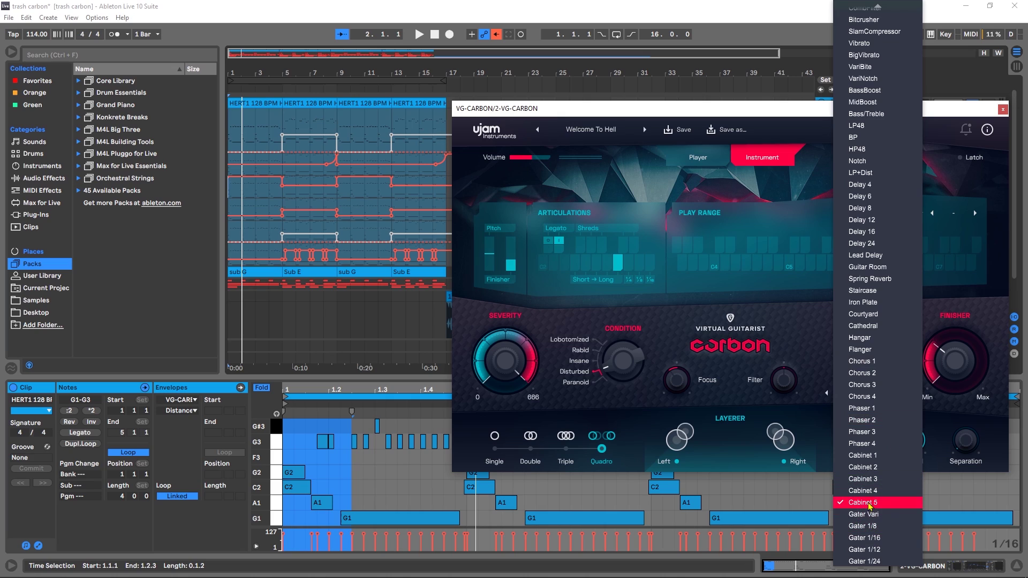
left_click(861, 503)
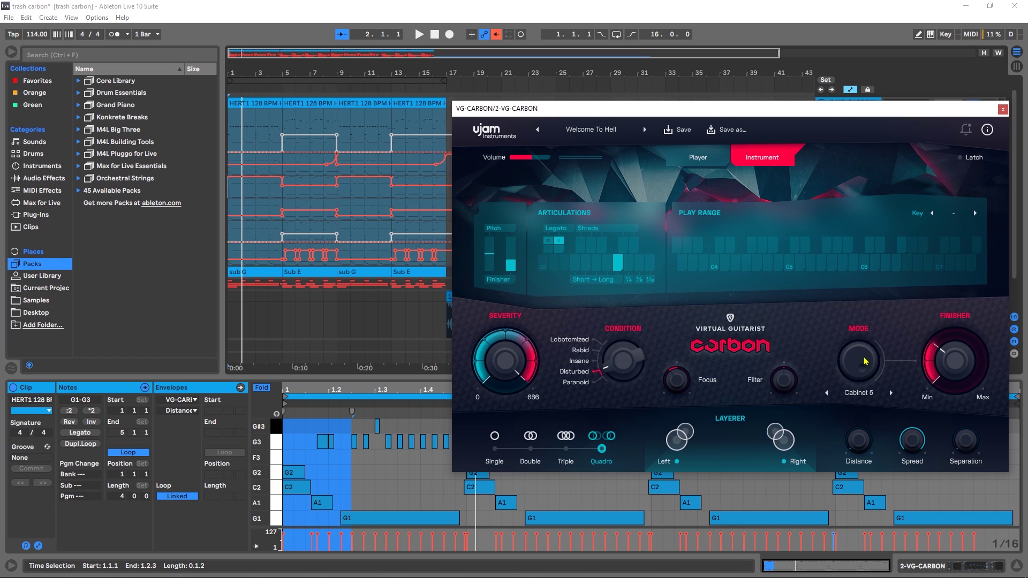
Step: Try the Finisher modes BP and Spacey in turn, auditioning the track with the Finisher amount raised to its maximum
left_click(858, 397)
left_click(867, 400)
scroll(858, 402, "up", 10)
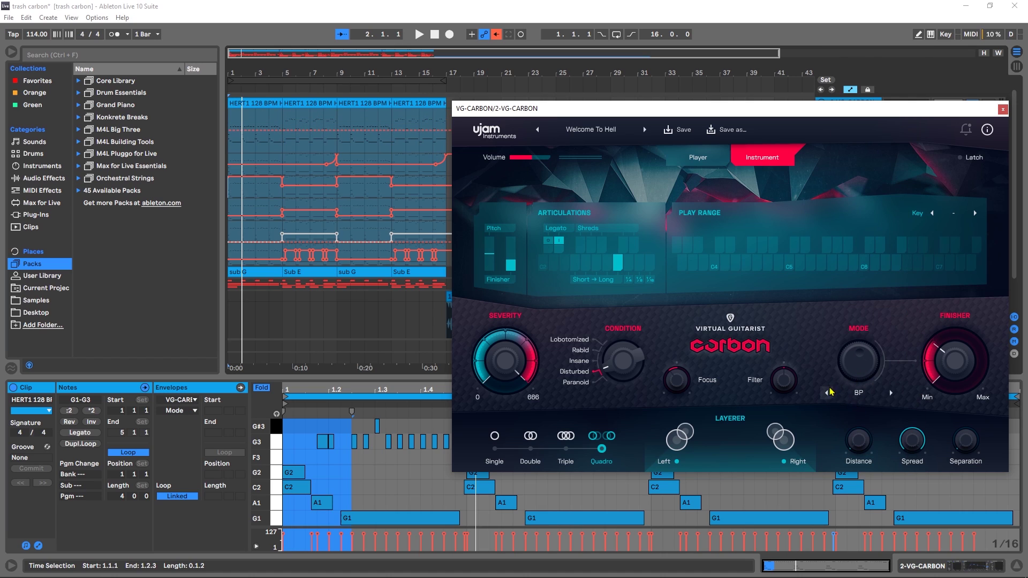
left_click(890, 394)
left_click(889, 394)
left_click_drag(967, 373, 975, 316)
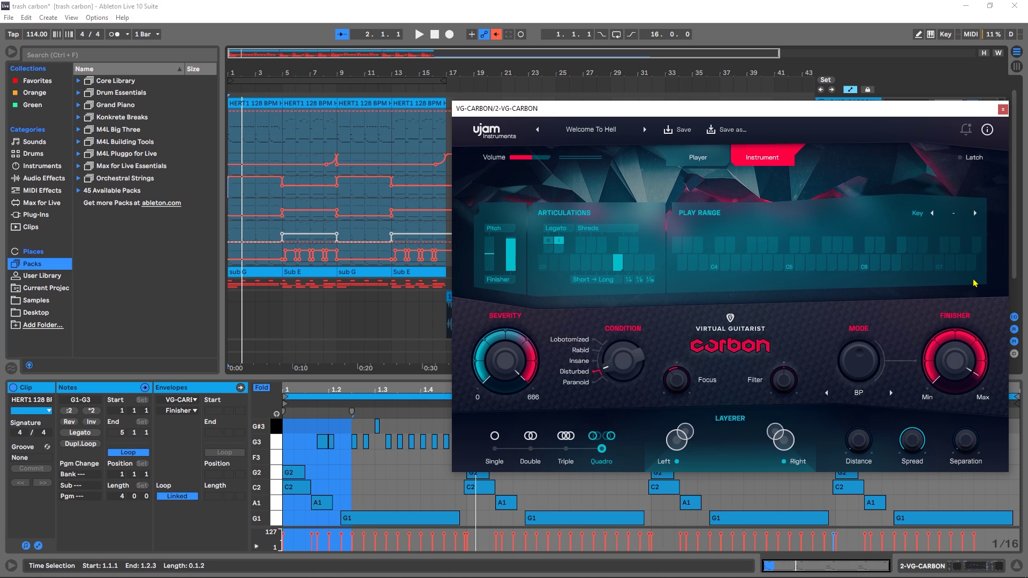
key("space")
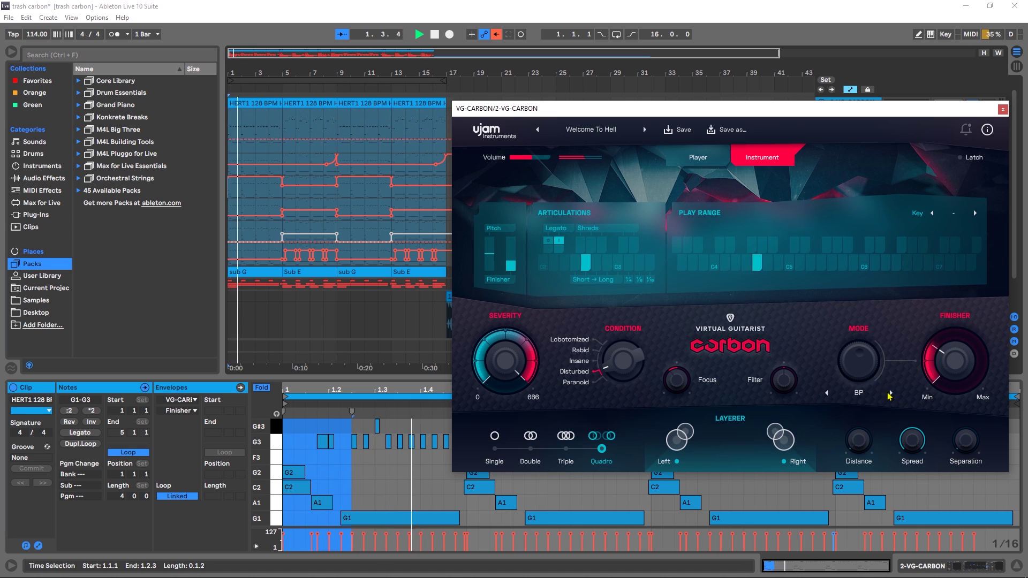
left_click(858, 392)
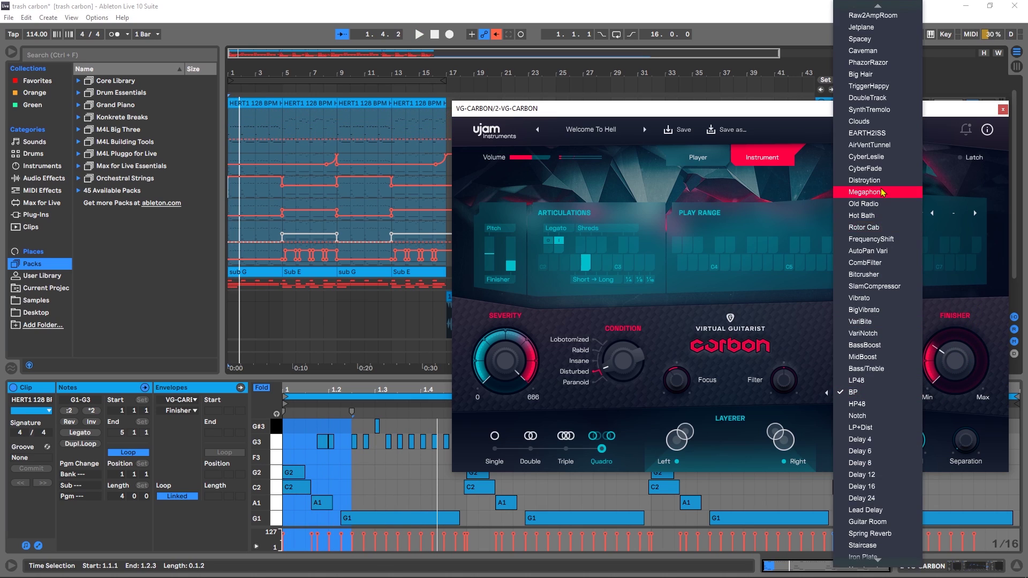
left_click(873, 215)
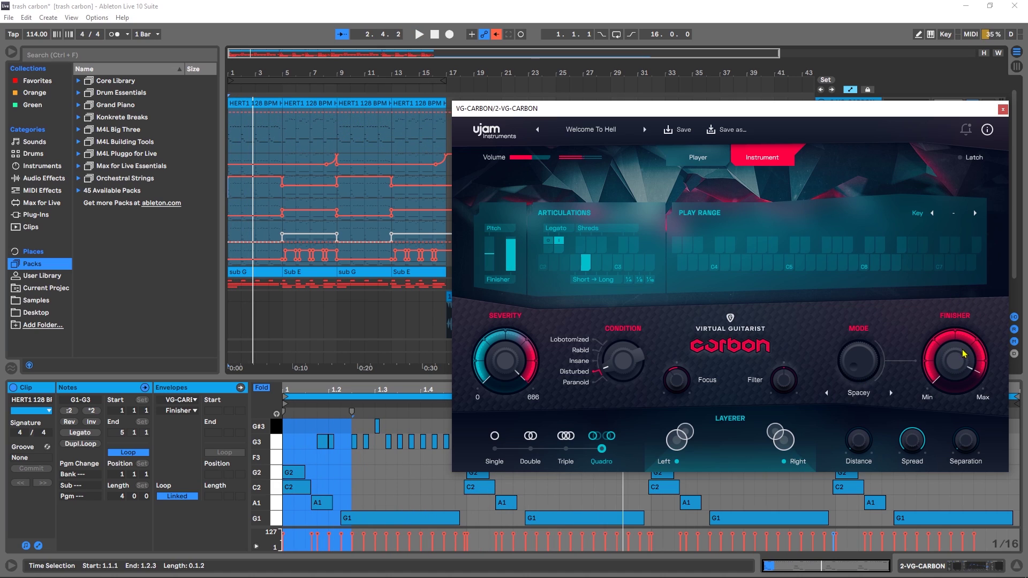
Step: Set the Finisher mode to Cabinet 5, raise the Finisher amount to about halfway and audition the track from 1.1.1
left_click(847, 396)
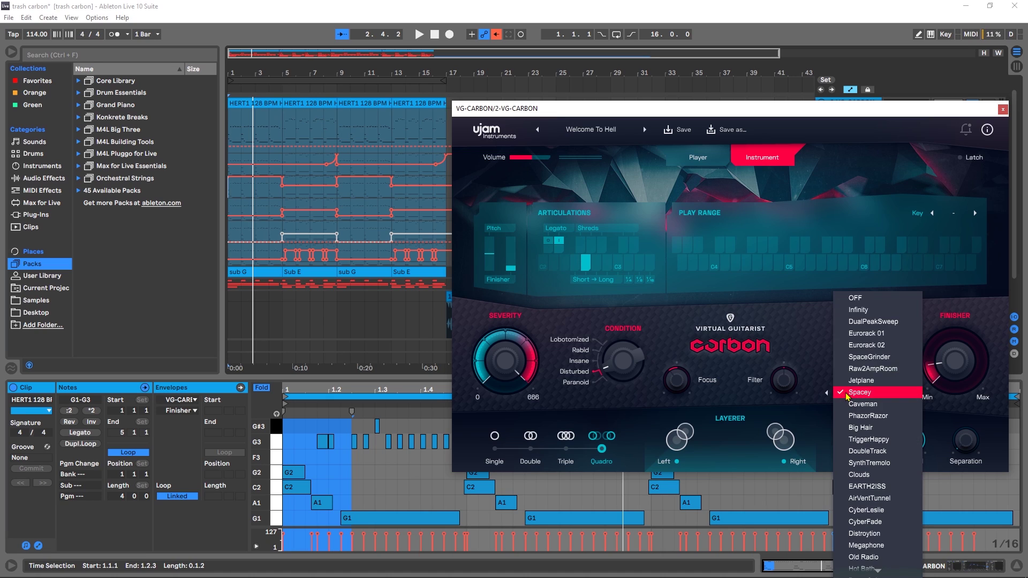
scroll(867, 429, "down", 5)
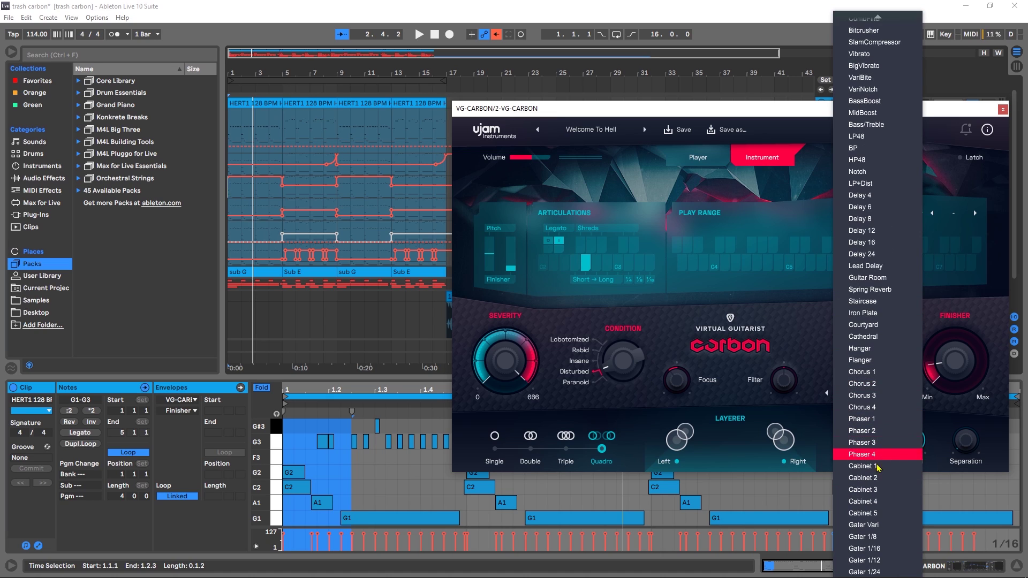
left_click(859, 513)
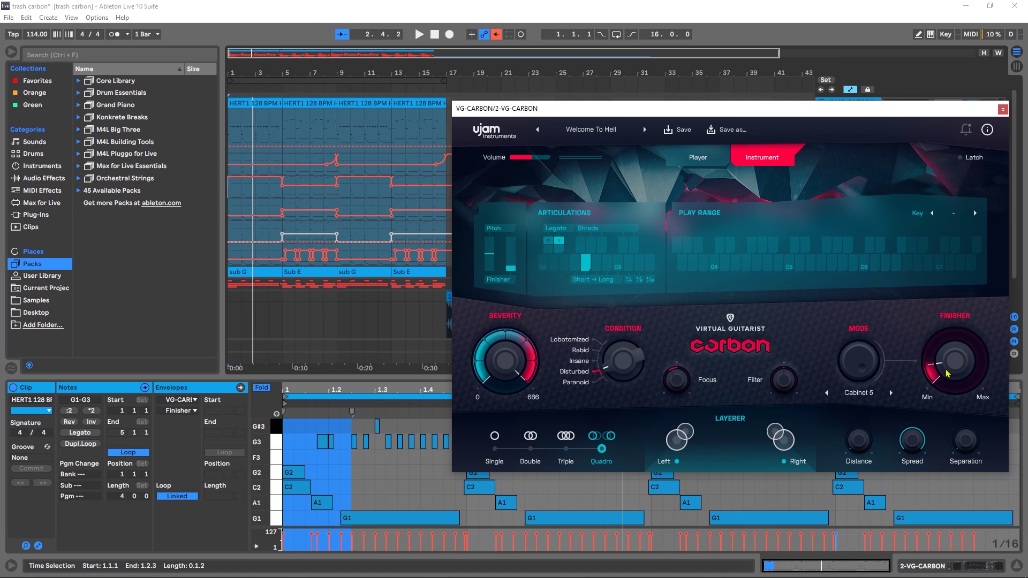
left_click_drag(948, 373, 961, 329)
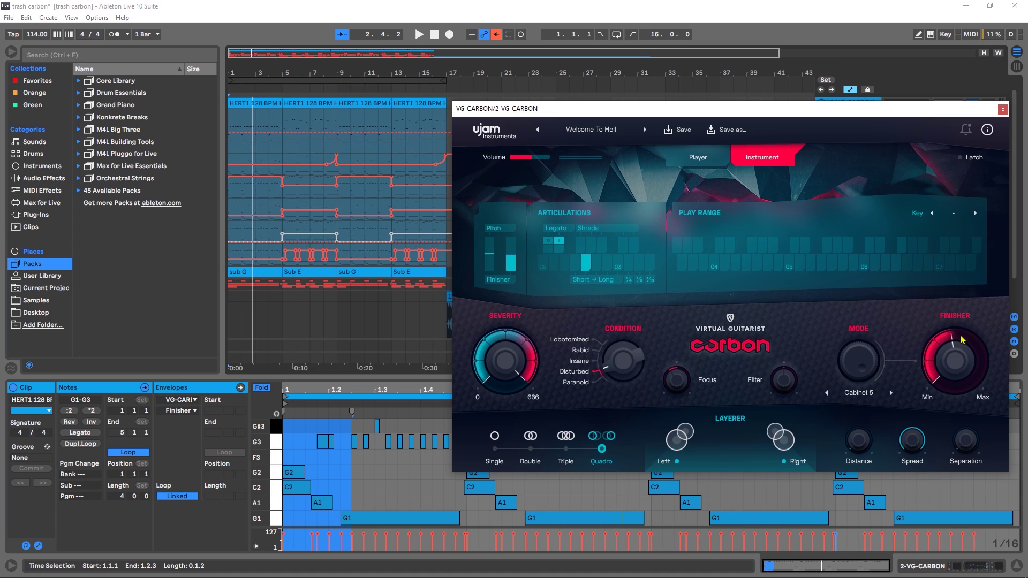
key("space")
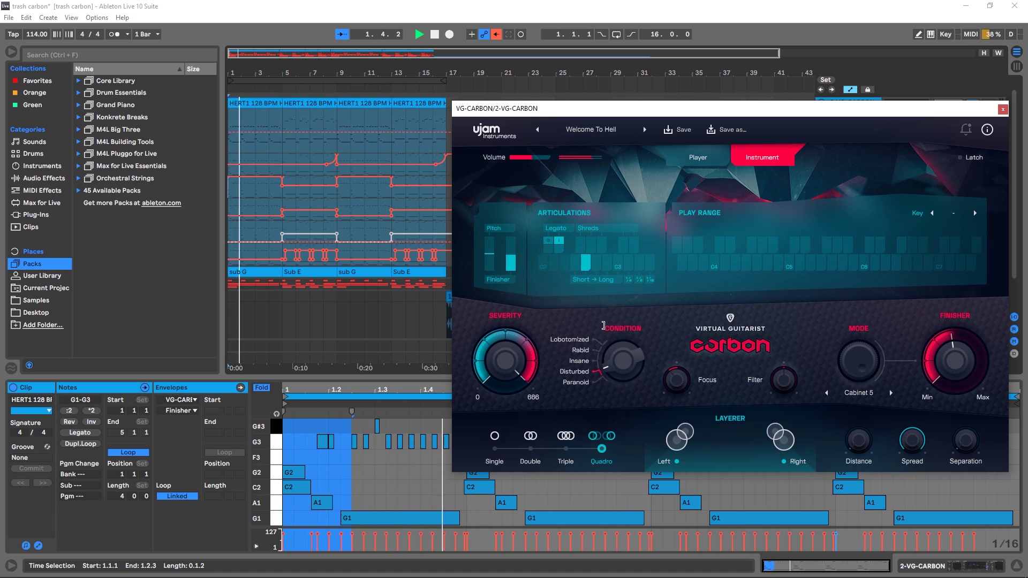
key("space")
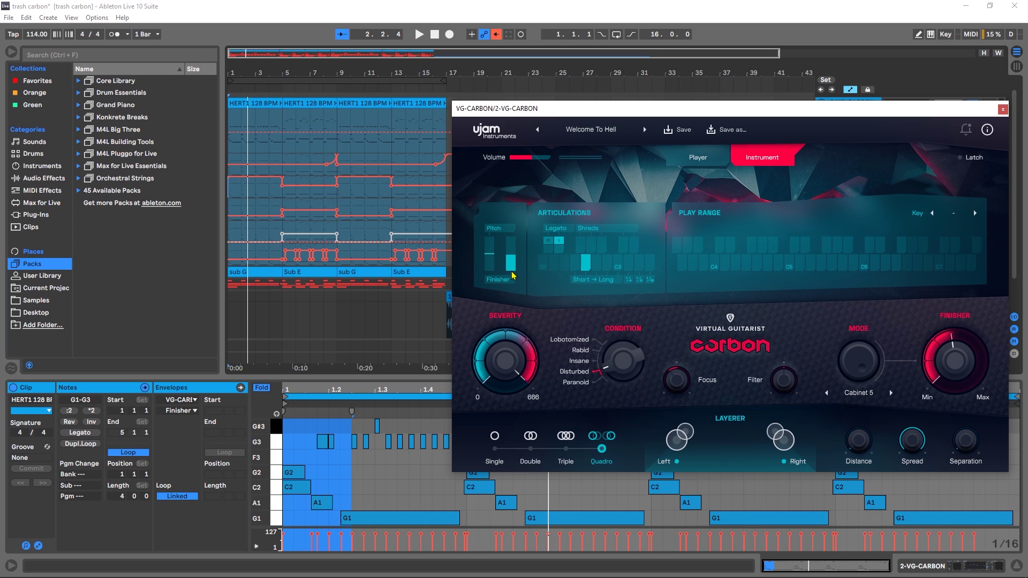
Step: Move the plugin window clear of the track mixer controls and switch the plugin to Player mode
left_click_drag(910, 108, 771, 109)
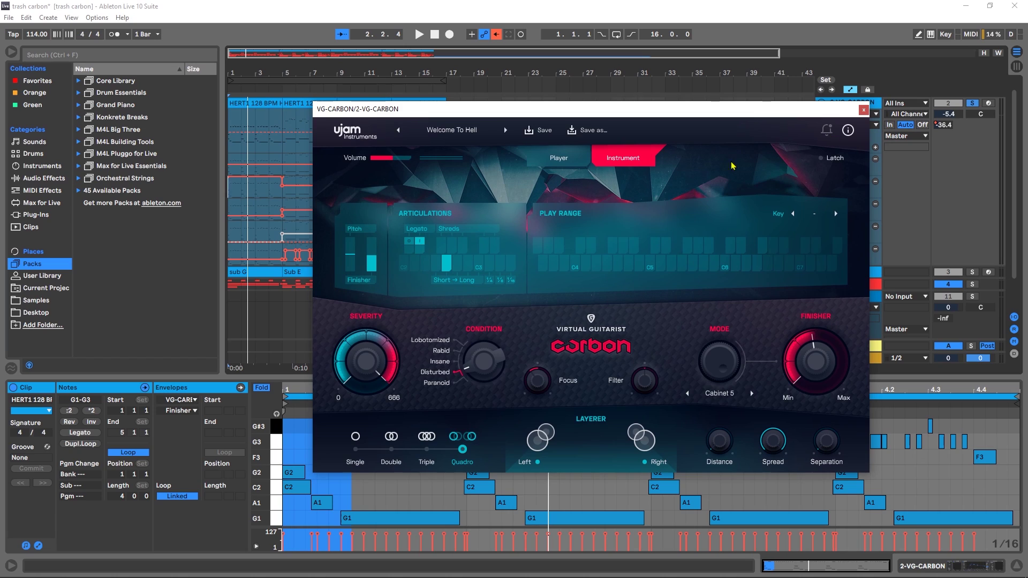
left_click(572, 160)
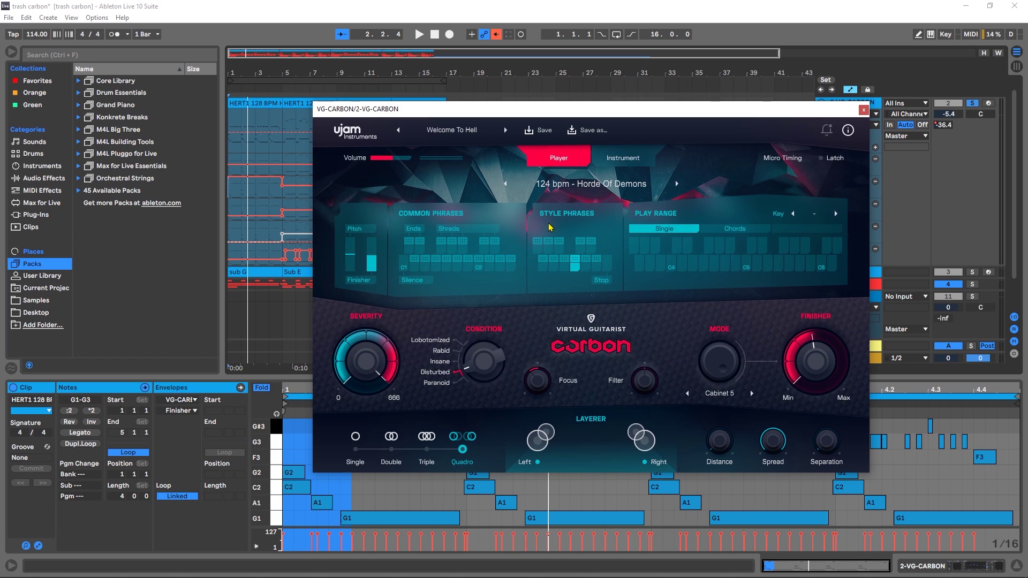